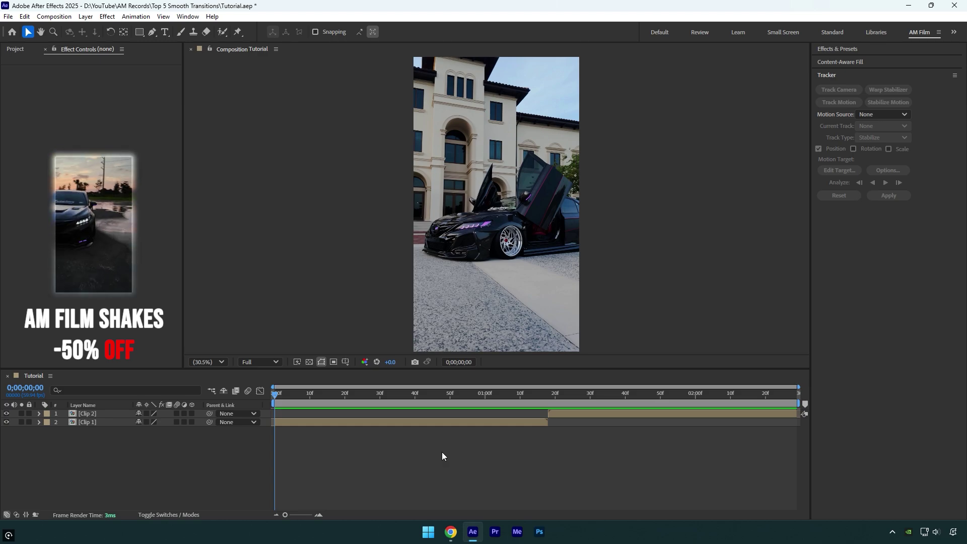
- Add an adjustment layer that starts 10 frames before the cut, at 0;00;01;08
right_click(181, 457)
mouse_move(303, 337)
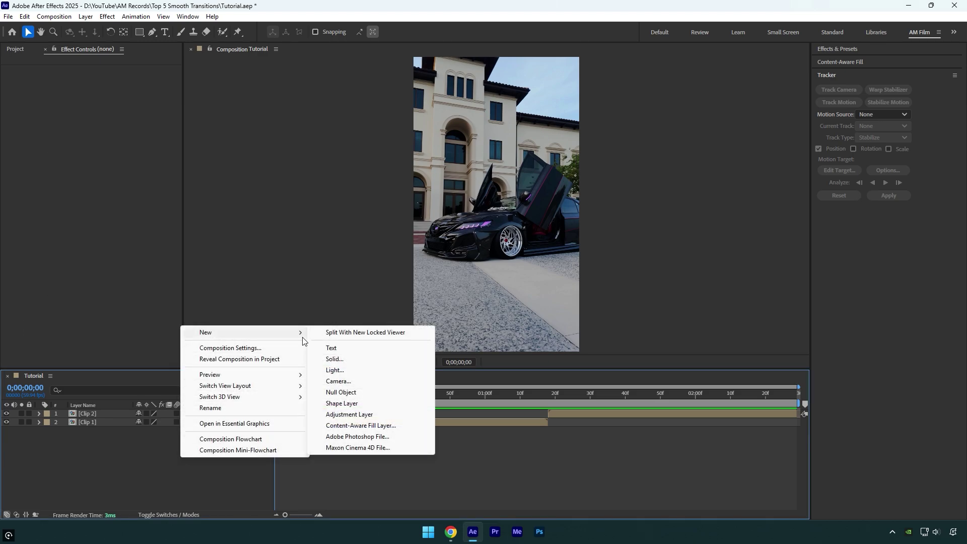
click(348, 414)
click(548, 393)
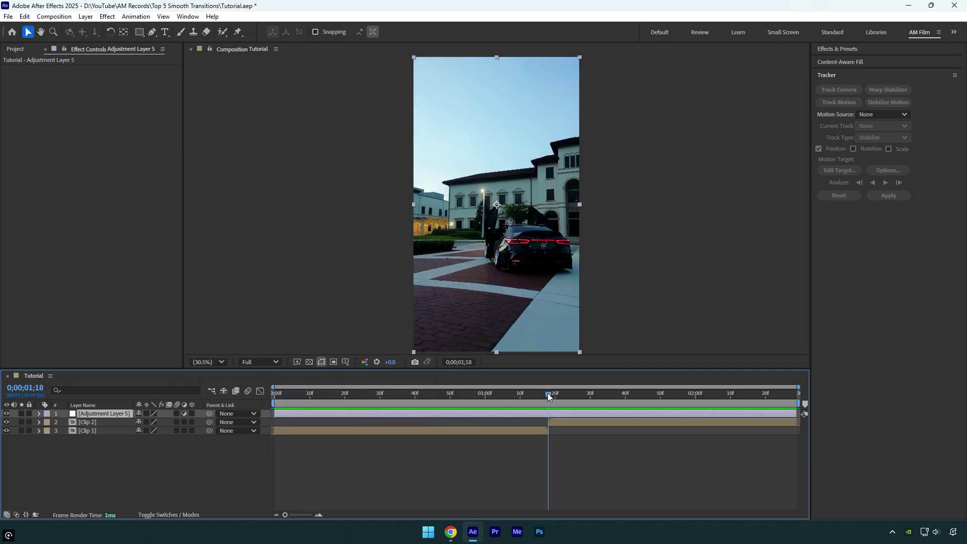
key(shift+Page_Up)
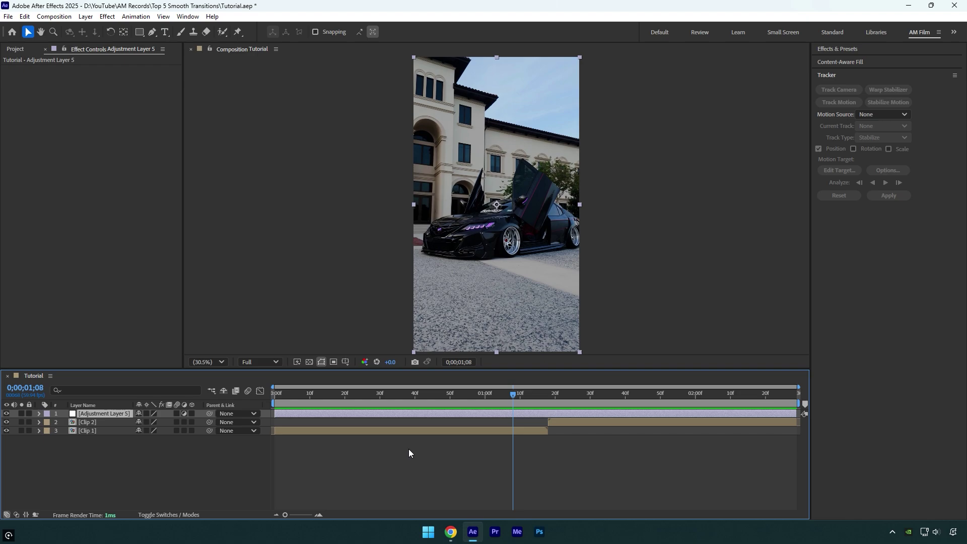
drag(276, 415, 512, 414)
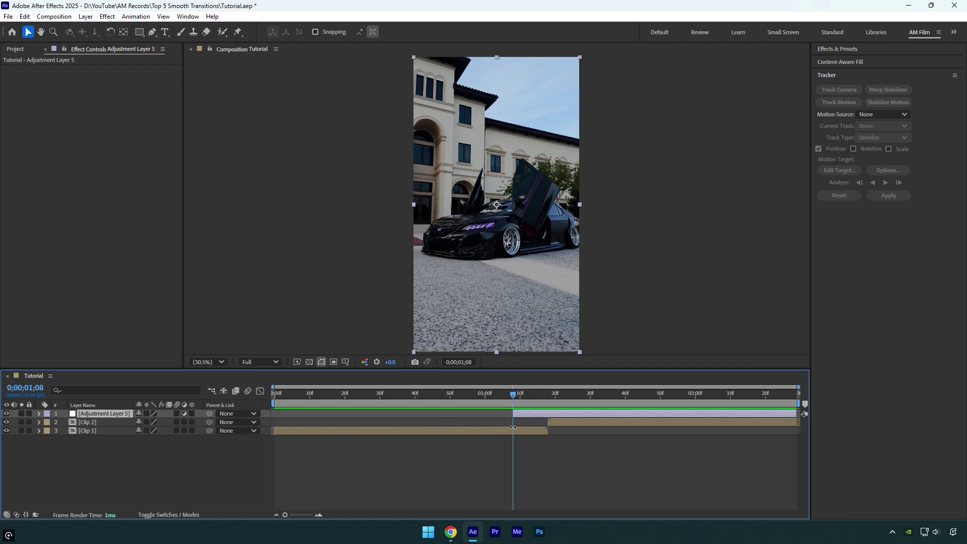
- Trim the adjustment layer to end 10 frames after the cut, at 0;00;01;28
click(546, 393)
click(548, 393)
key(shift+Page_Down)
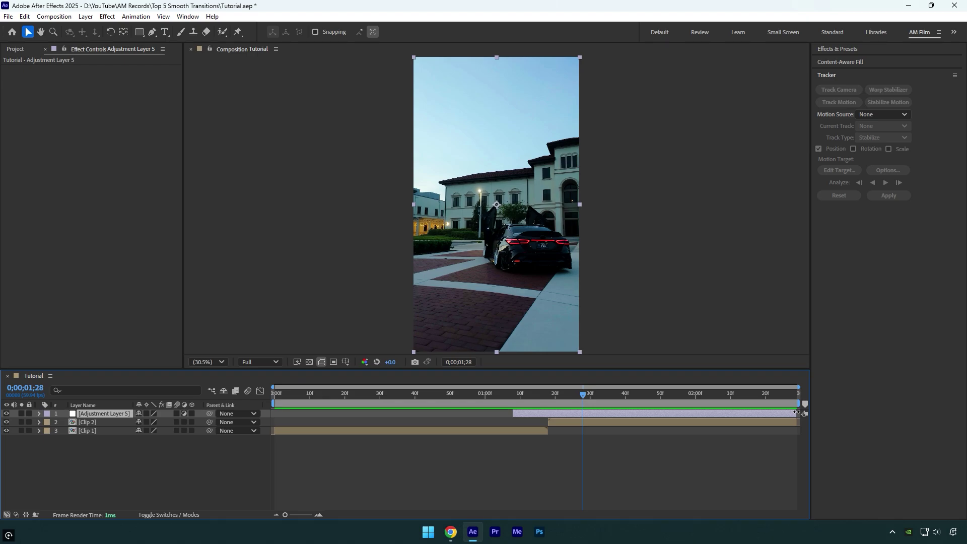
drag(798, 412, 583, 413)
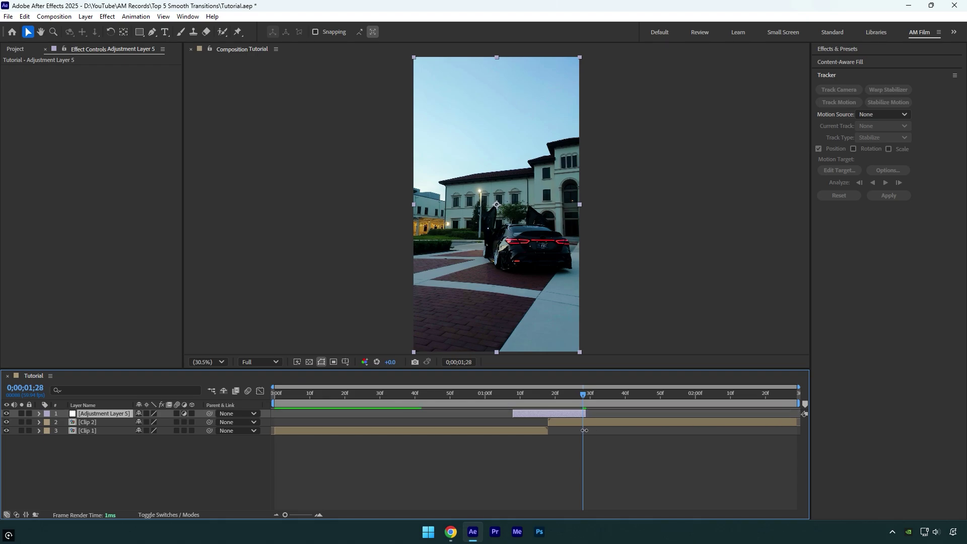
click(519, 394)
drag(518, 394, 515, 393)
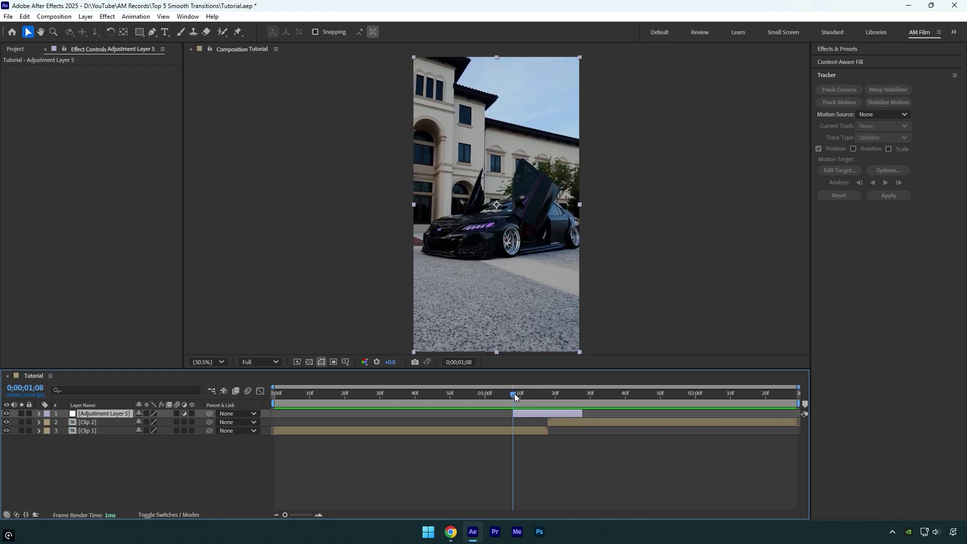
- Apply Optics Compensation with Reverse Lens Distortion enabled
key(ctrl+space)
text(opt)
key(Return)
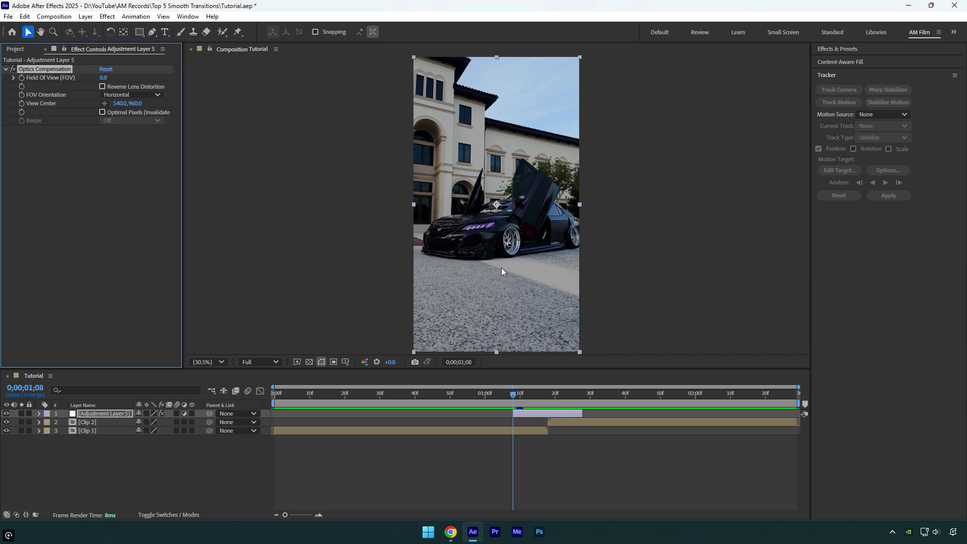
click(102, 87)
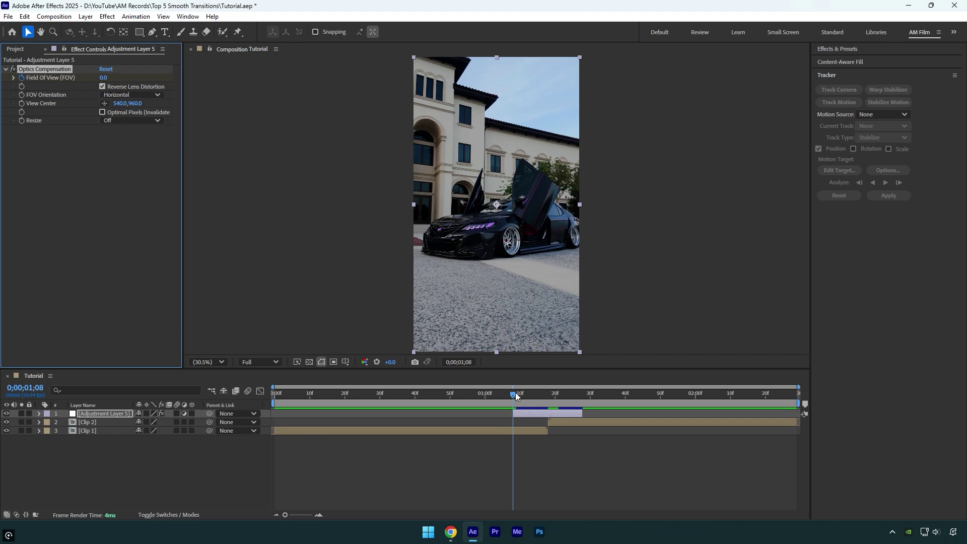
- Keyframe Field Of View to 100 at the cut (1;18) and back to 0 at 1;28
drag(515, 393, 547, 392)
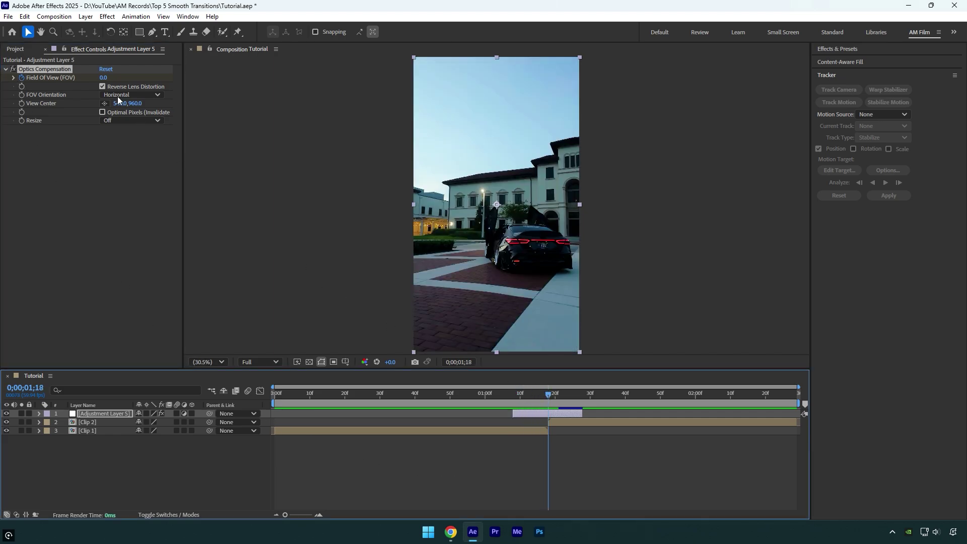
click(106, 78)
text(100)
key(Return)
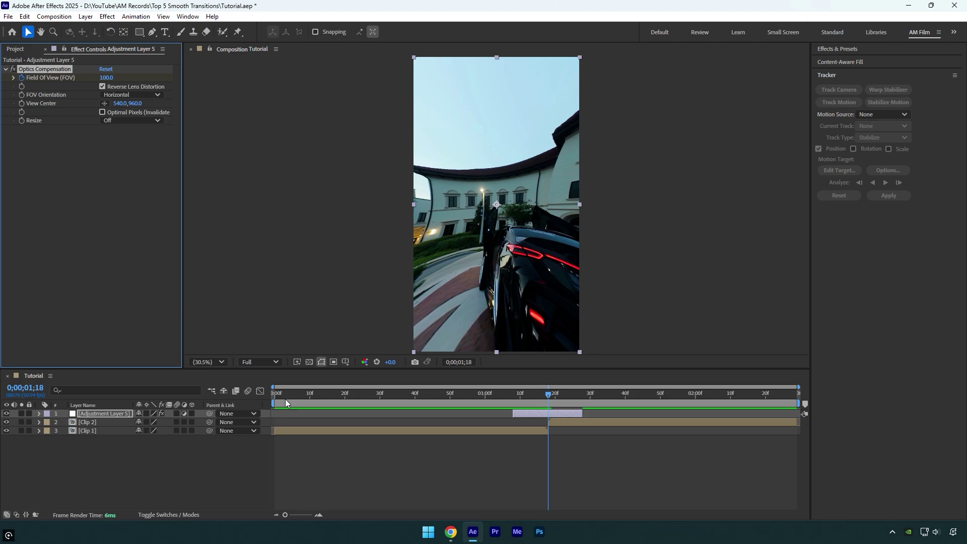
drag(548, 393, 583, 396)
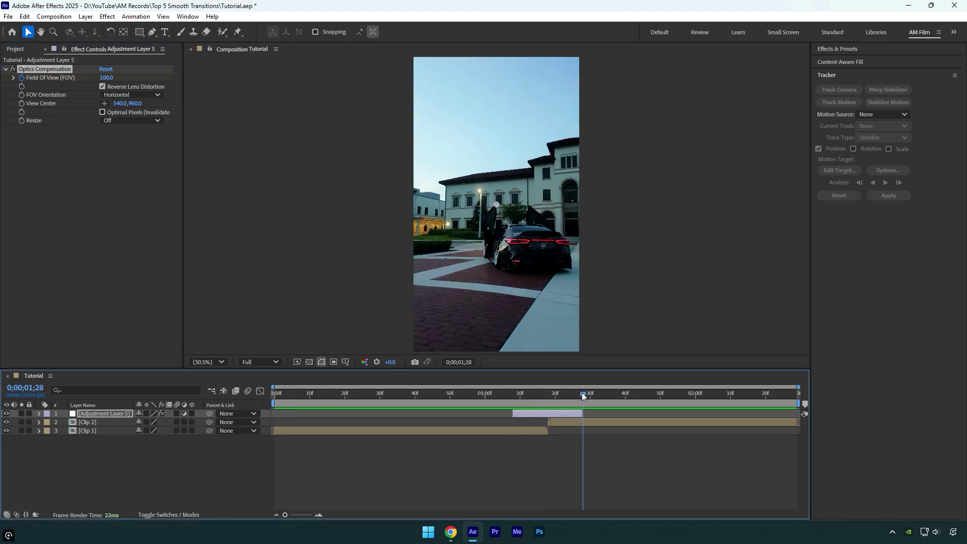
click(106, 77)
text(0)
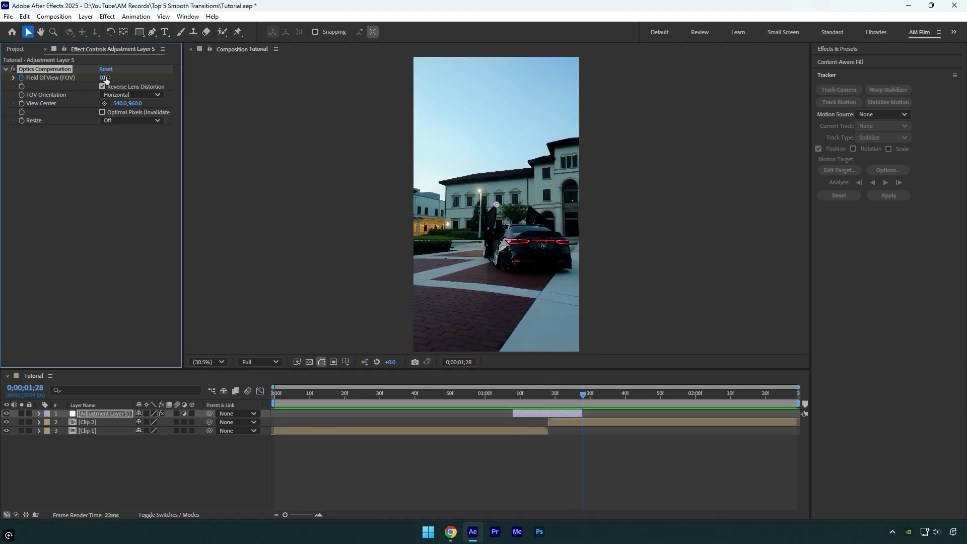
click(512, 411)
key(i)
key(ctrl+space)
- Apply Fast Box Blur and set a starting Blur Radius keyframe at the layer start
text(fas)
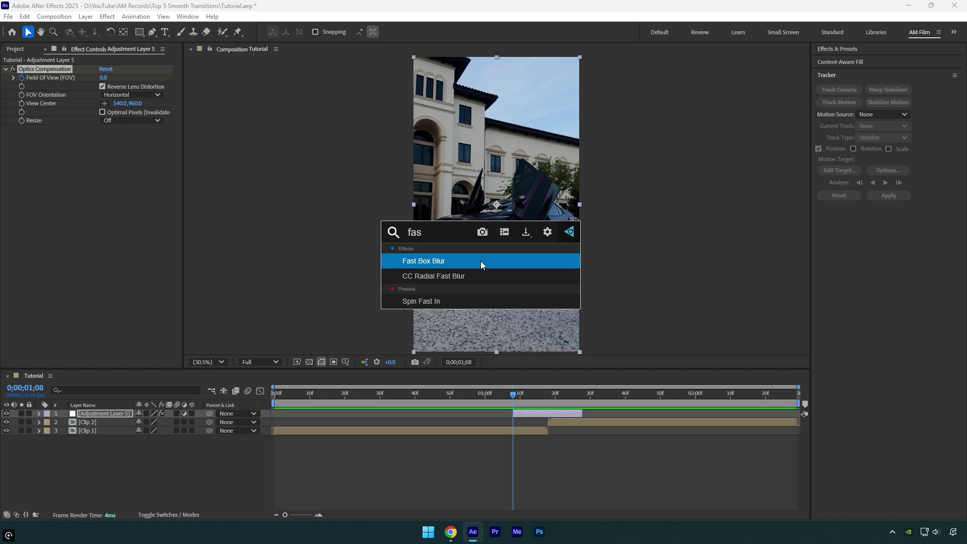
click(481, 261)
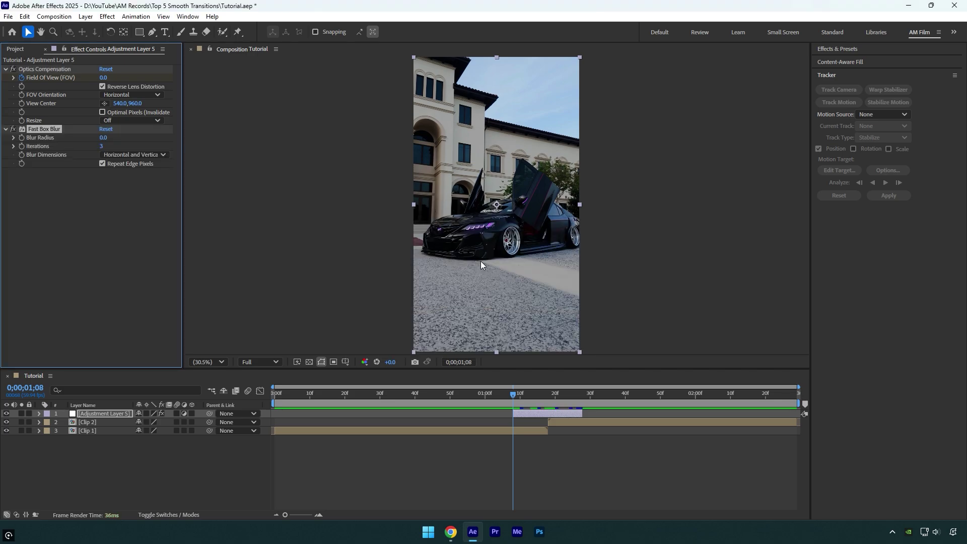
click(22, 138)
key(u)
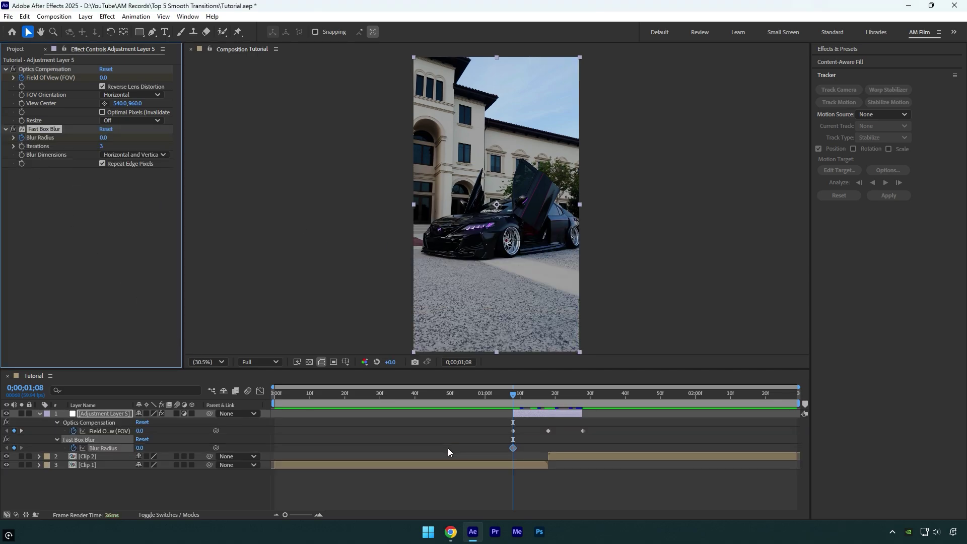
- Set Blur Dimensions to Vertical and Blur Radius to 17 at the cut
drag(532, 395, 548, 394)
click(104, 137)
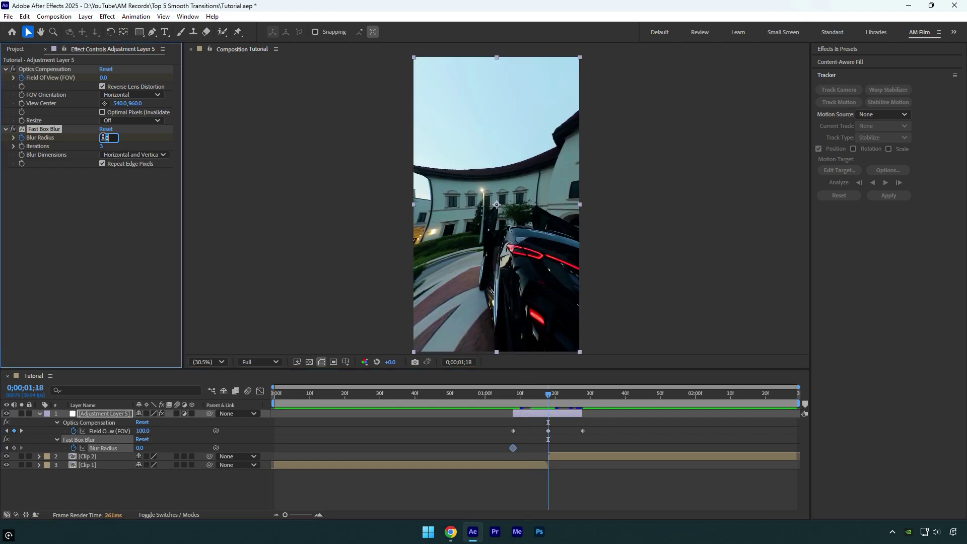
text(6)
key(Return)
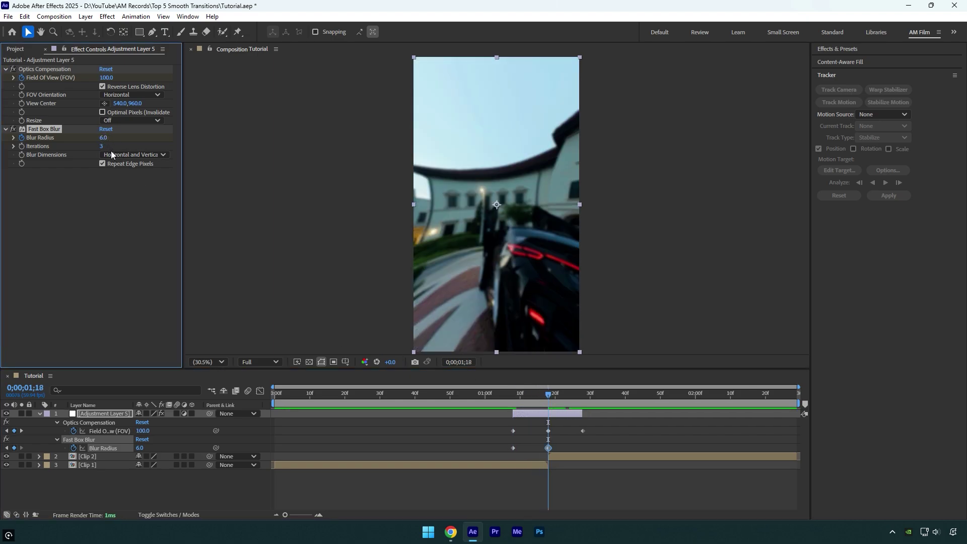
click(136, 155)
click(130, 188)
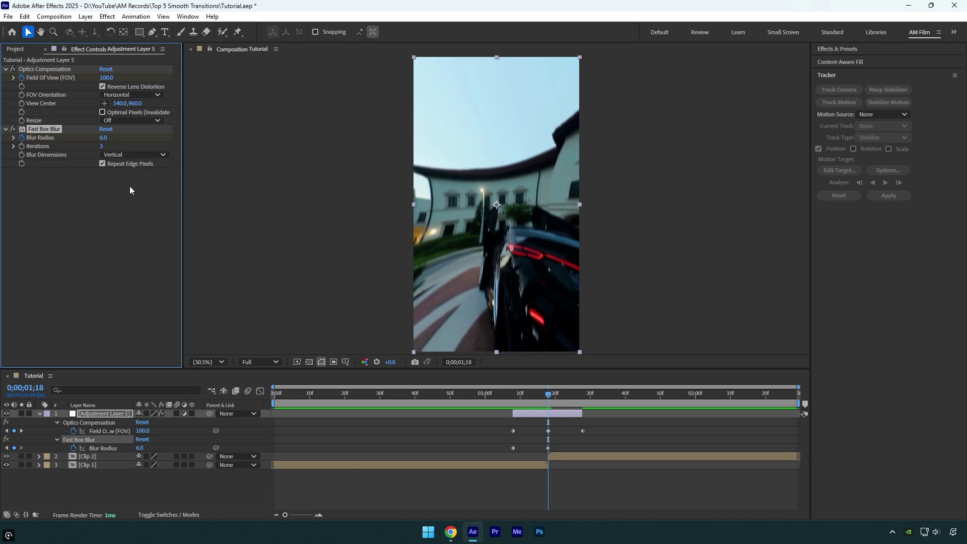
drag(104, 137, 110, 138)
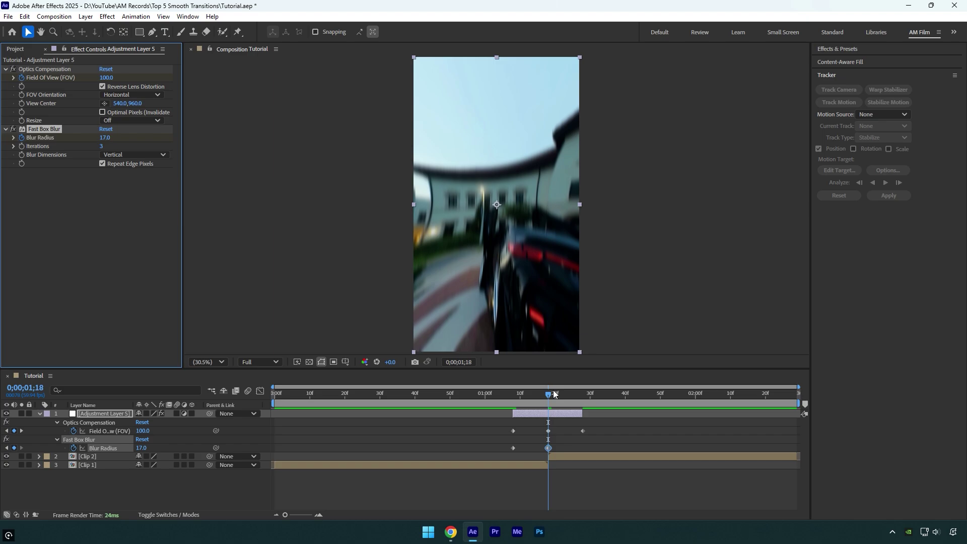
- Return Blur Radius to 0 at 1;28 and scrub back through the transition
drag(554, 394, 583, 393)
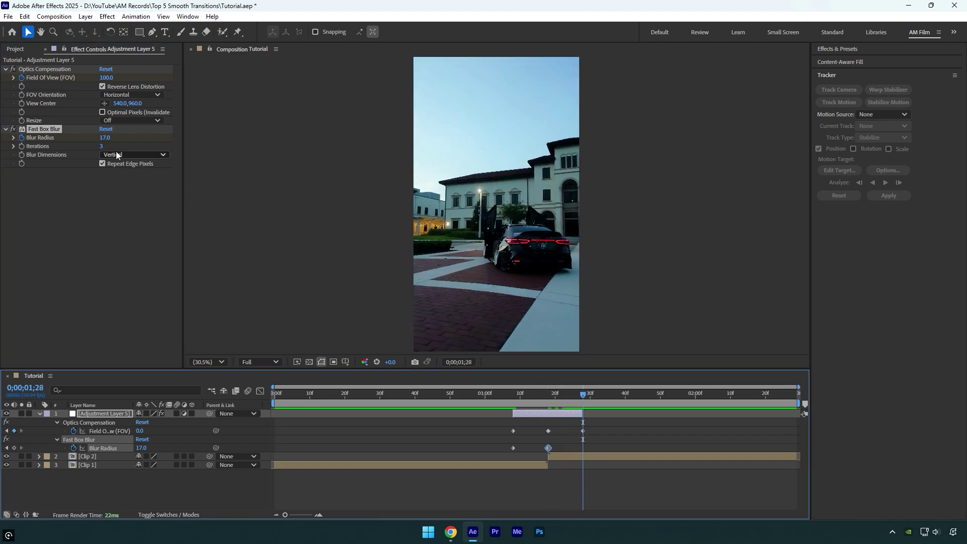
click(105, 138)
text(0)
key(Return)
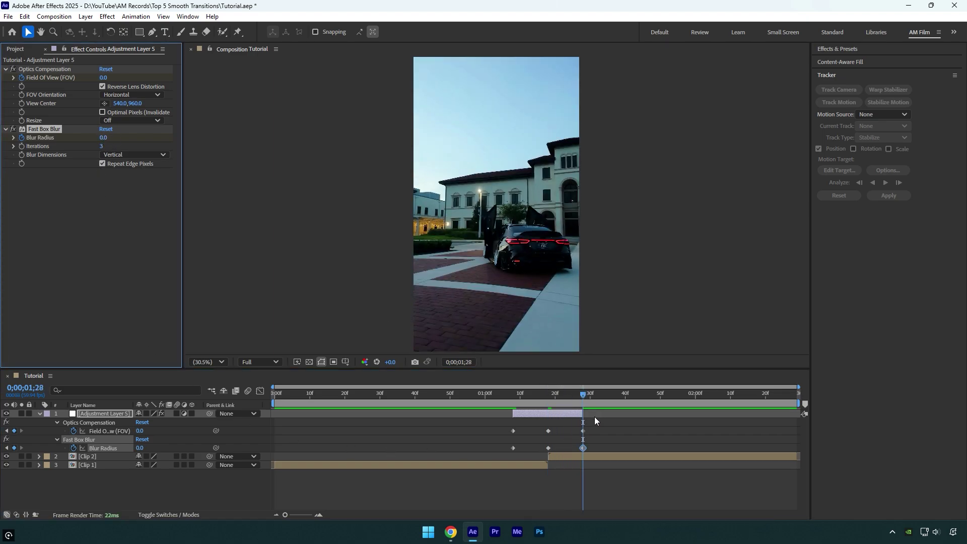
drag(579, 396, 437, 396)
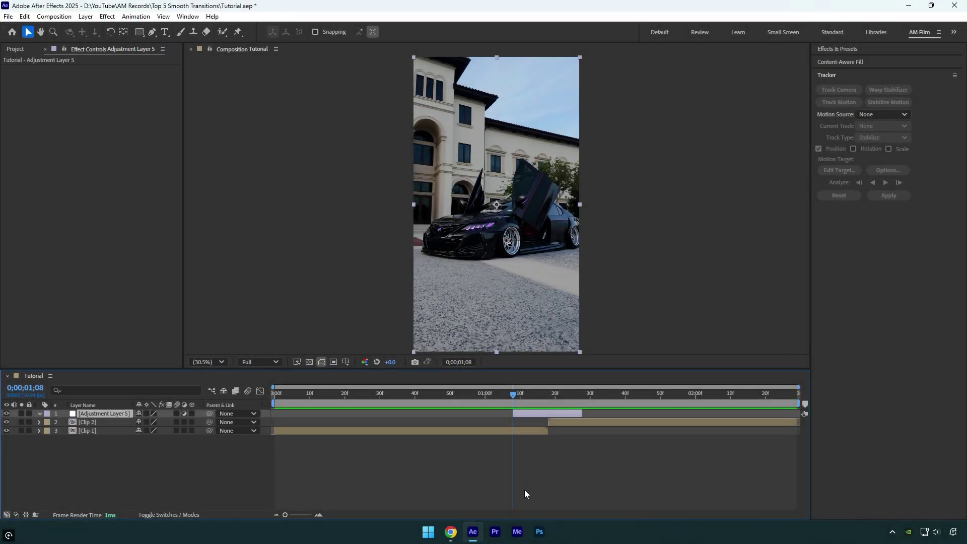
- Apply Motion Tile, Transform and Fast Box Blur through the effect search, using 'motio', 'trans', 'fast'
key(ctrl+space)
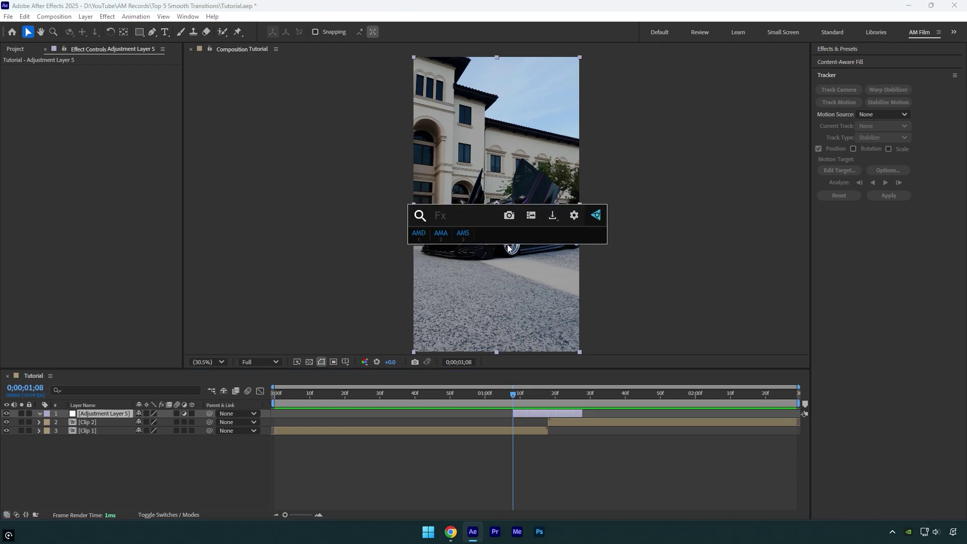
text(motio)
key(Return)
key(ctrl+space)
text(trans)
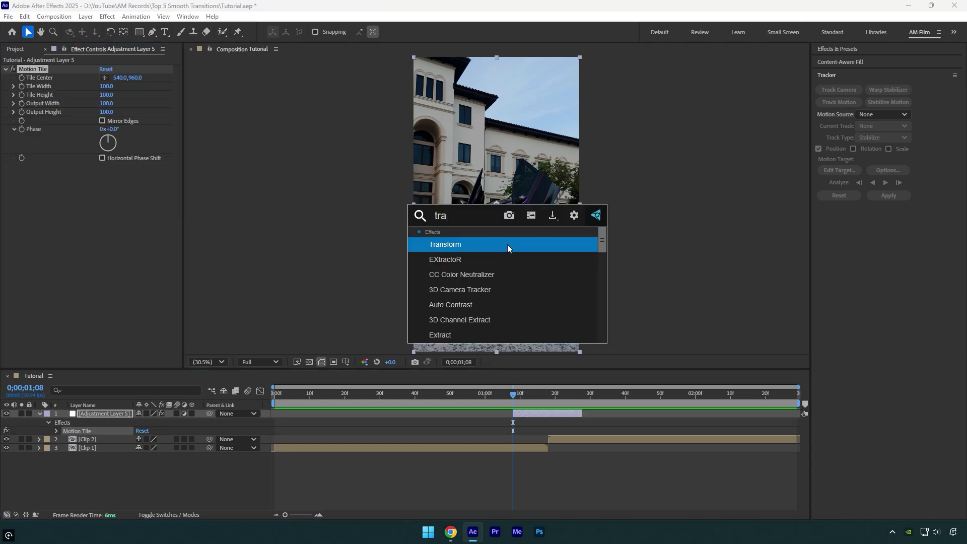
key(Return)
key(ctrl+space)
text(fast)
key(Return)
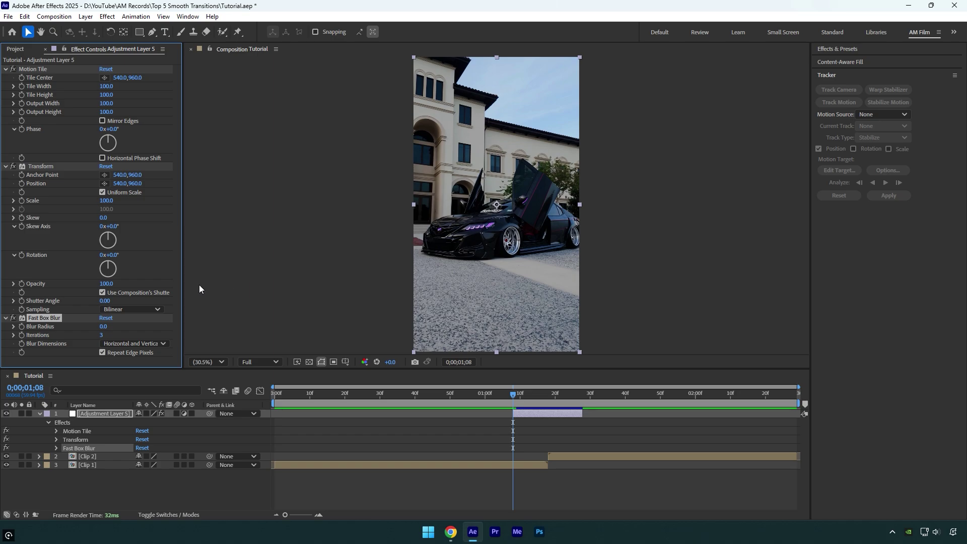
- Keyframe Transform Rotation from 0 to one full turn, with a custom 360 shutter angle
click(22, 256)
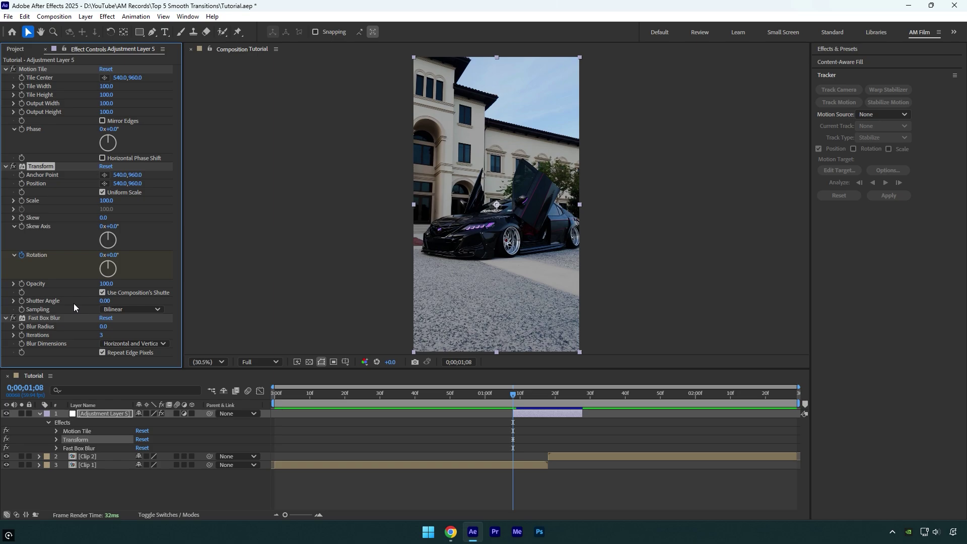
drag(513, 393, 581, 390)
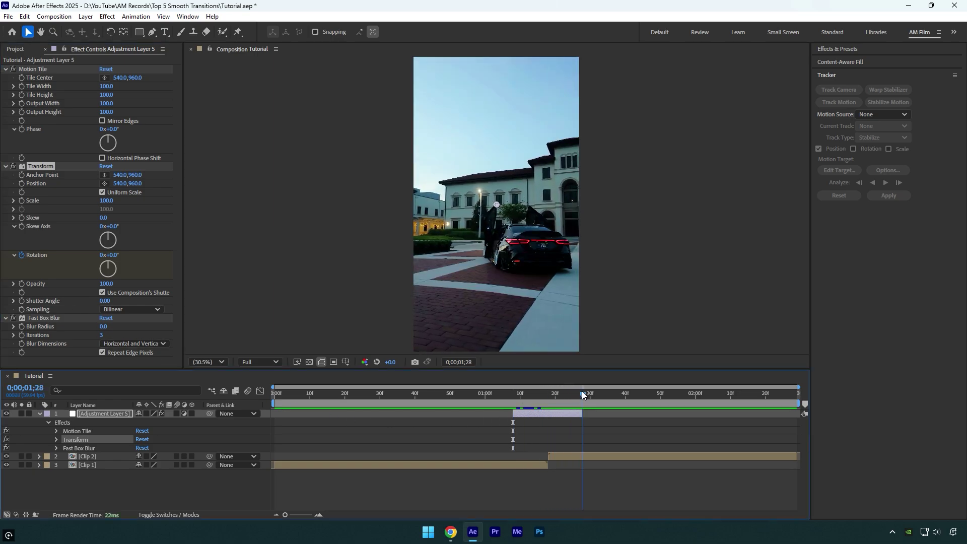
click(105, 260)
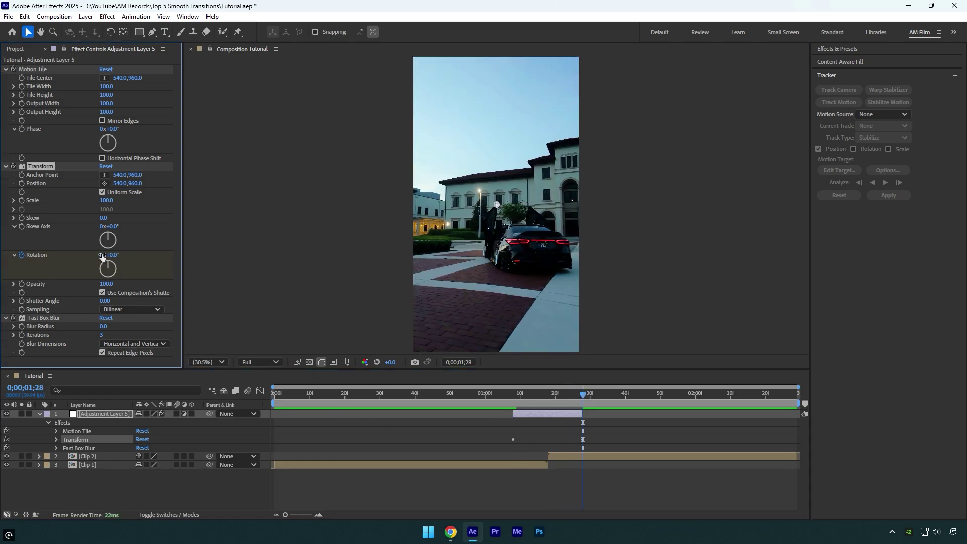
mouse_move(543, 401)
mouse_down()
mouse_move(500, 398)
mouse_move(529, 398)
mouse_up()
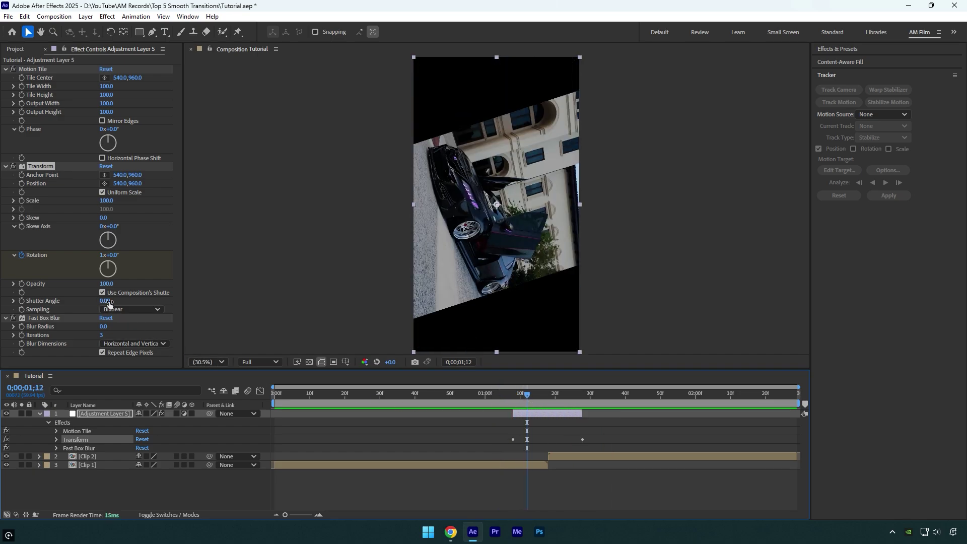
click(103, 292)
drag(108, 303, 374, 307)
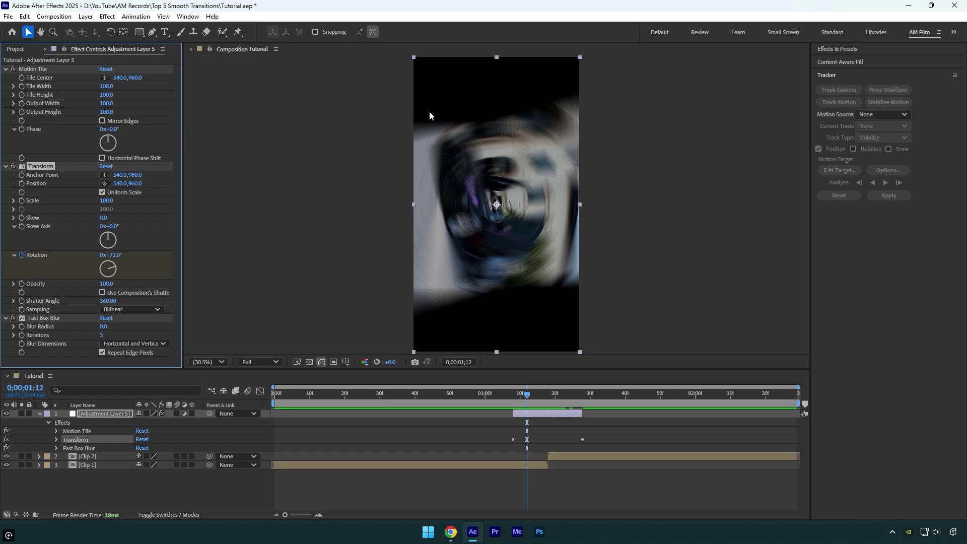
- Turn on Motion Tile Mirror Edges and set Output Width and Height to 200
click(102, 120)
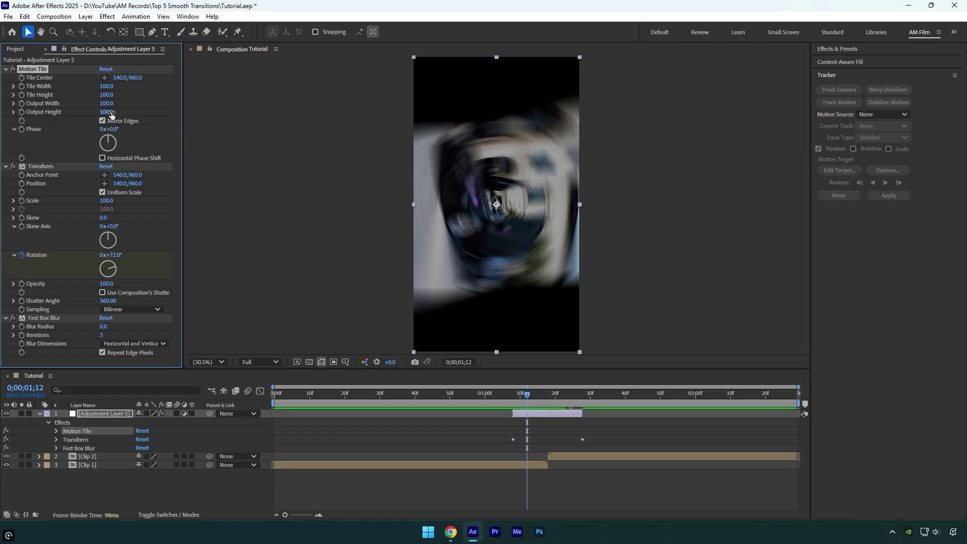
click(108, 112)
text(200)
click(108, 103)
text(200)
key(Return)
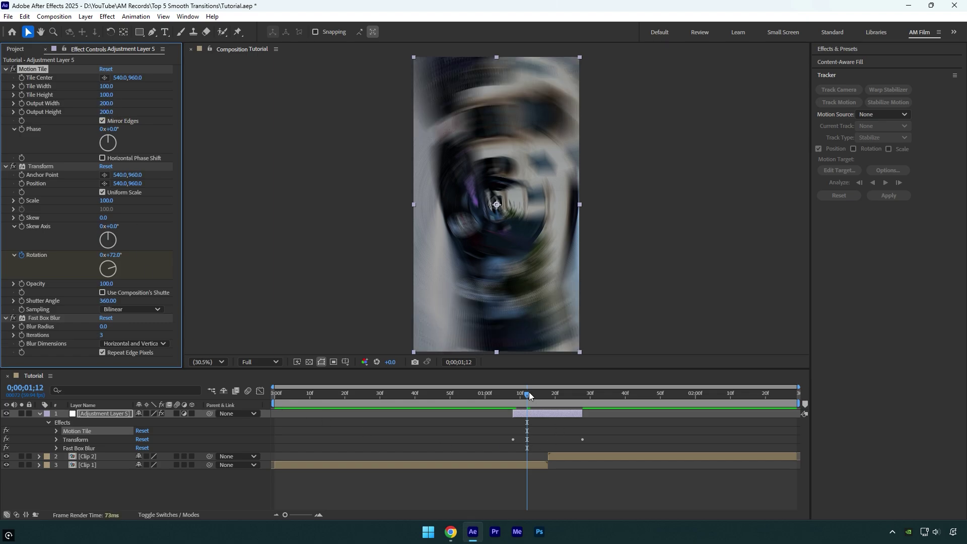
drag(528, 395, 517, 395)
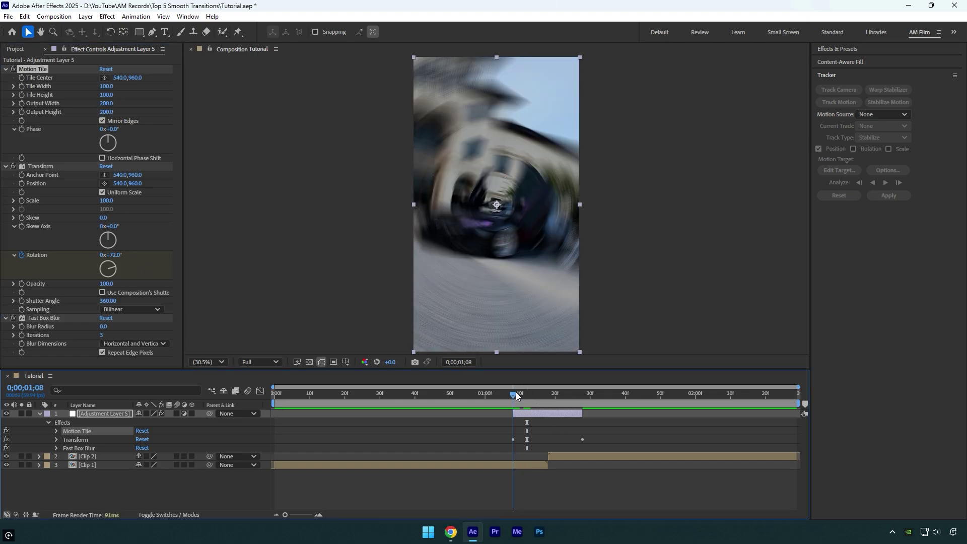
- Keyframe the second Fast Box Blur radius at 0, then 15 at 1;18, then 0 at 1;28
click(20, 331)
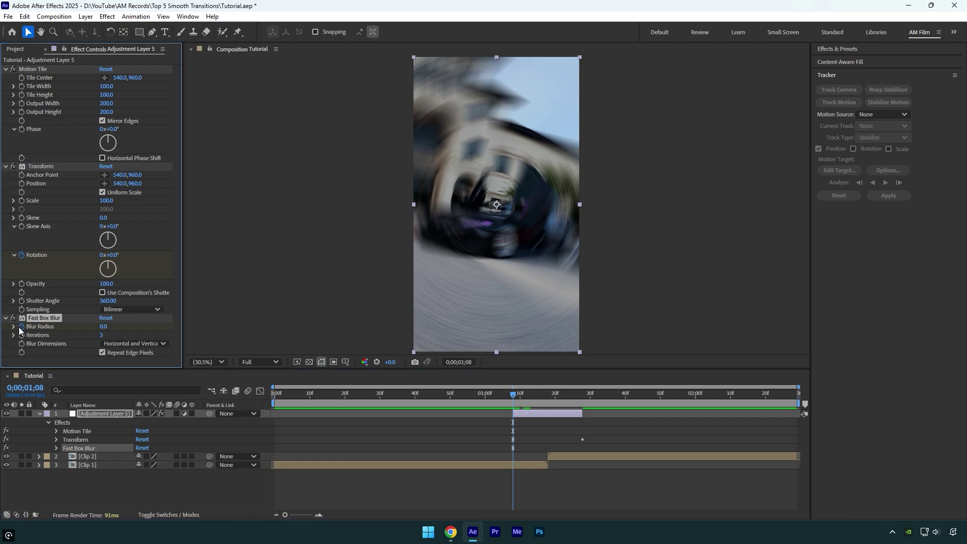
drag(20, 331, 116, 381)
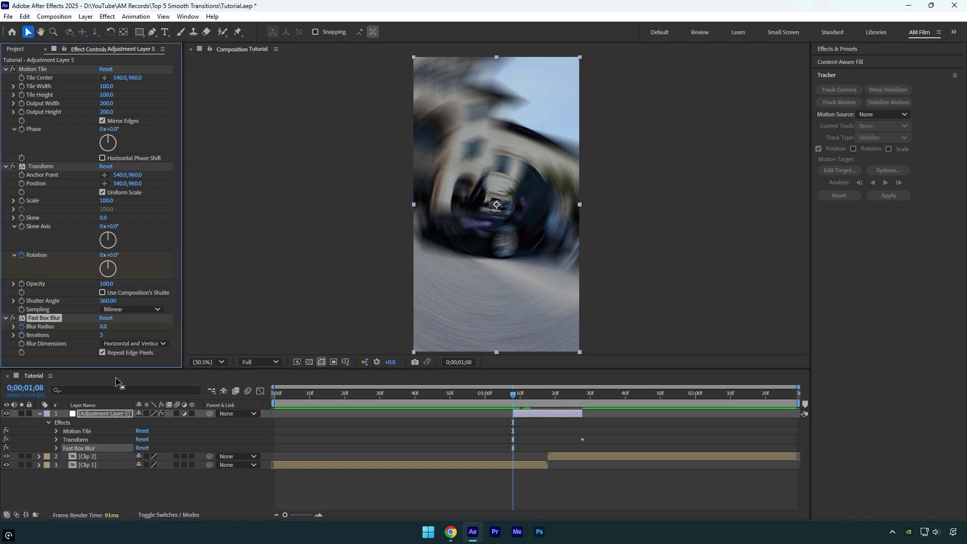
click(545, 396)
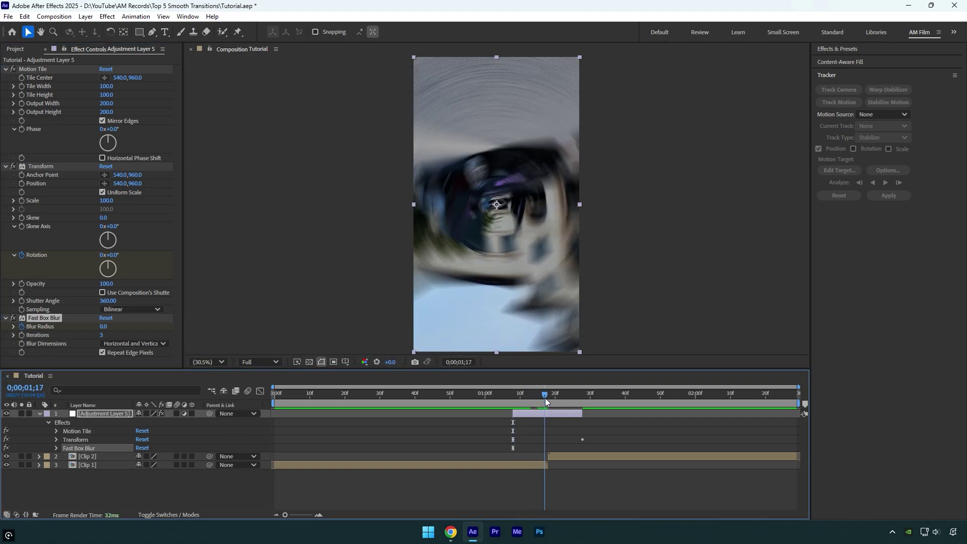
click(103, 326)
text(15)
key(Return)
click(582, 394)
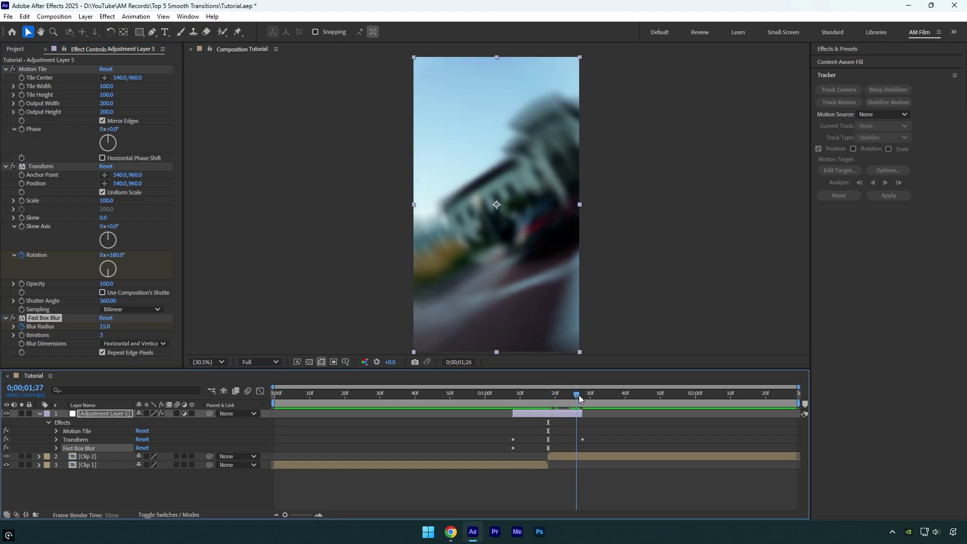
click(104, 330)
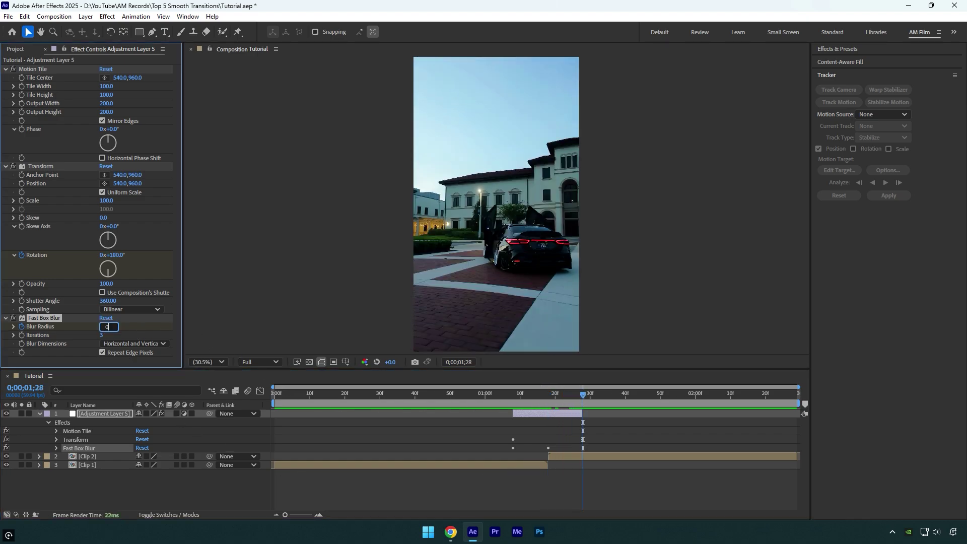
drag(527, 395, 548, 396)
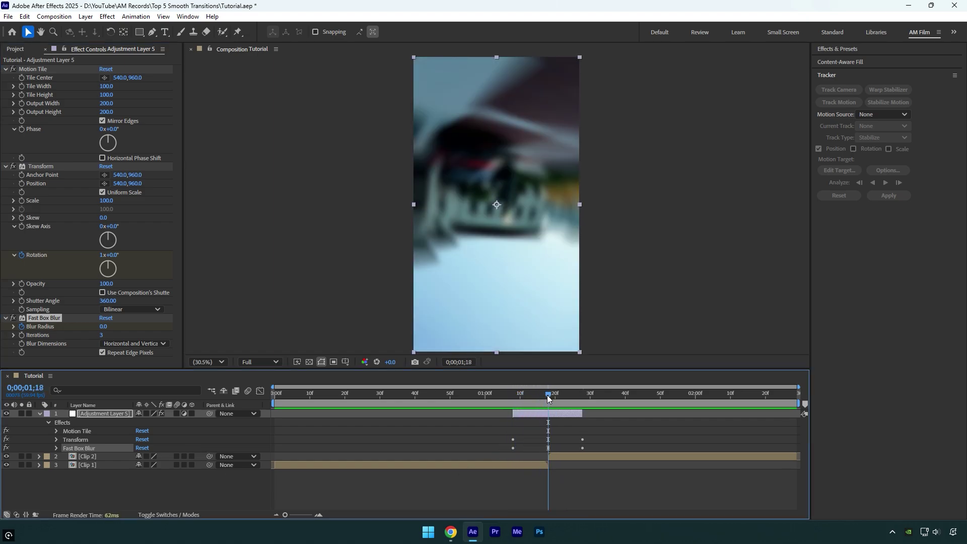
- Apply Easy Ease to all rotation and blur keyframes
key(u)
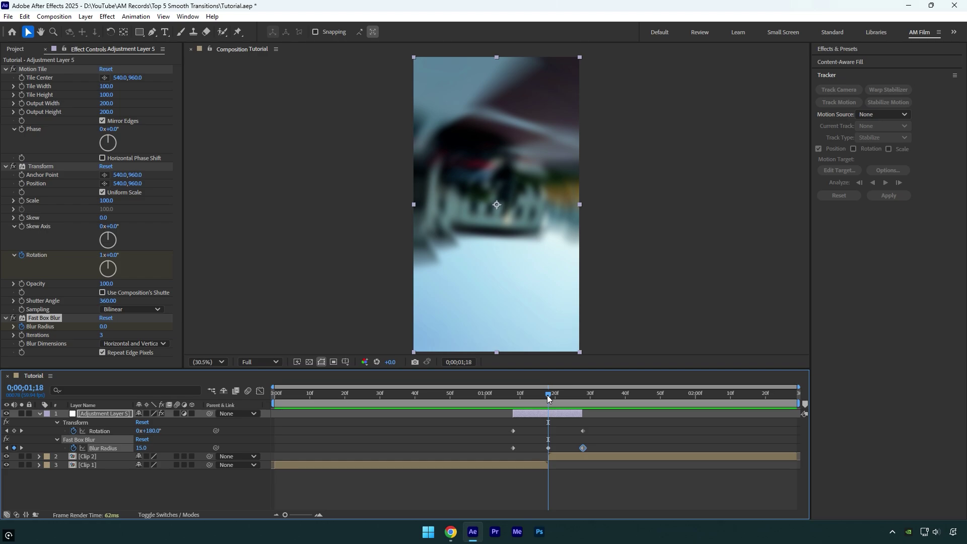
drag(612, 424, 478, 454)
key(F9)
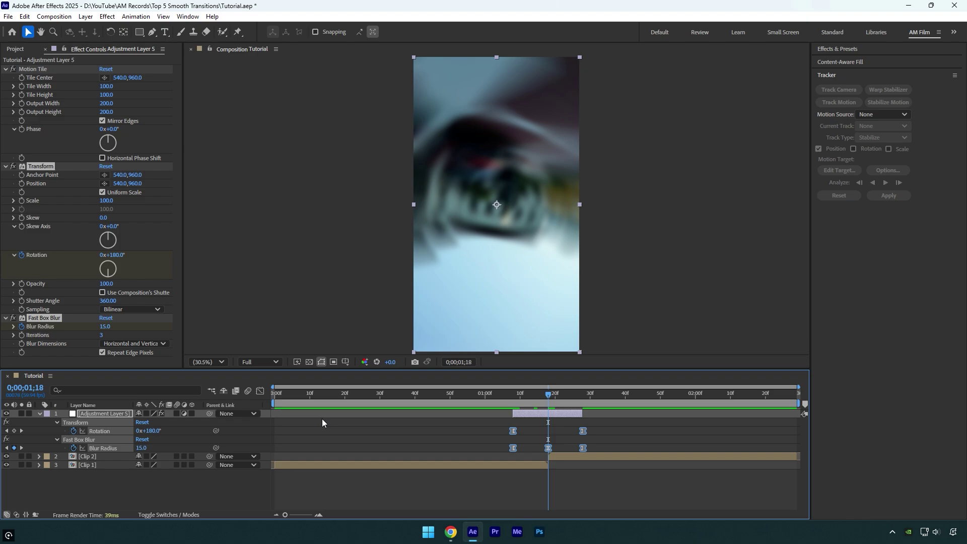
- Raise the keyframe influence in the speed graph so the spin peaks at the cut, then preview it
click(260, 391)
right_click(395, 440)
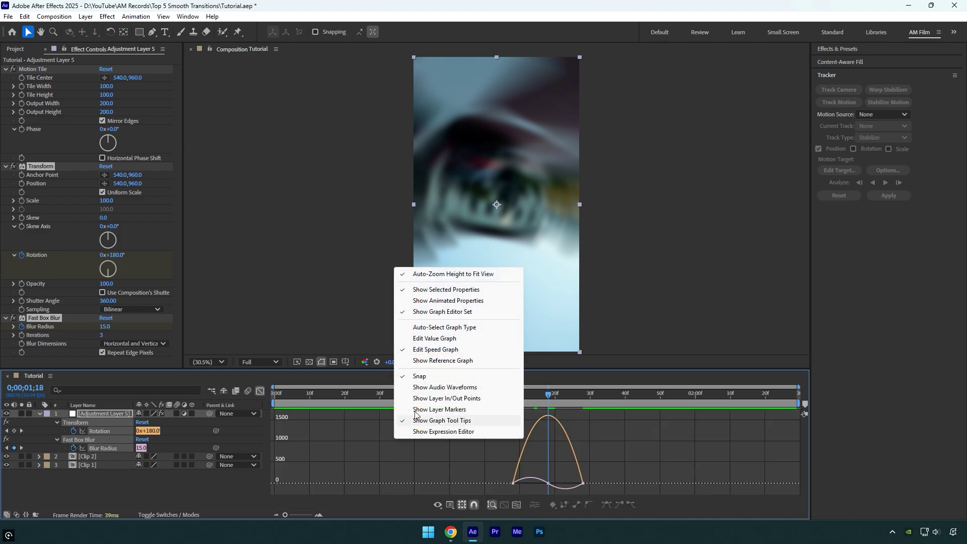
click(443, 350)
drag(473, 446, 565, 488)
click(582, 484)
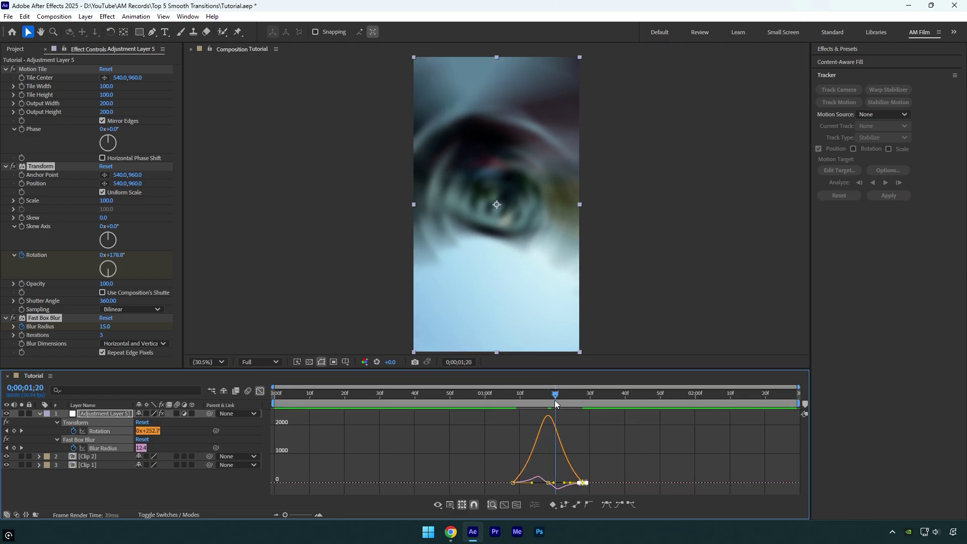
drag(549, 395, 461, 400)
key(space)
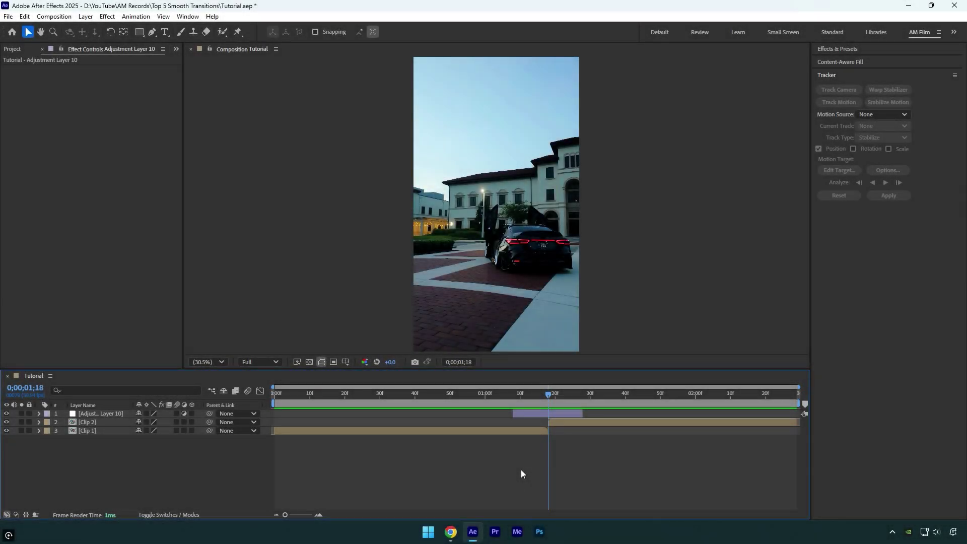
- Apply the Warp effect to Adjustment Layer 10 and go to the transition start
click(543, 411)
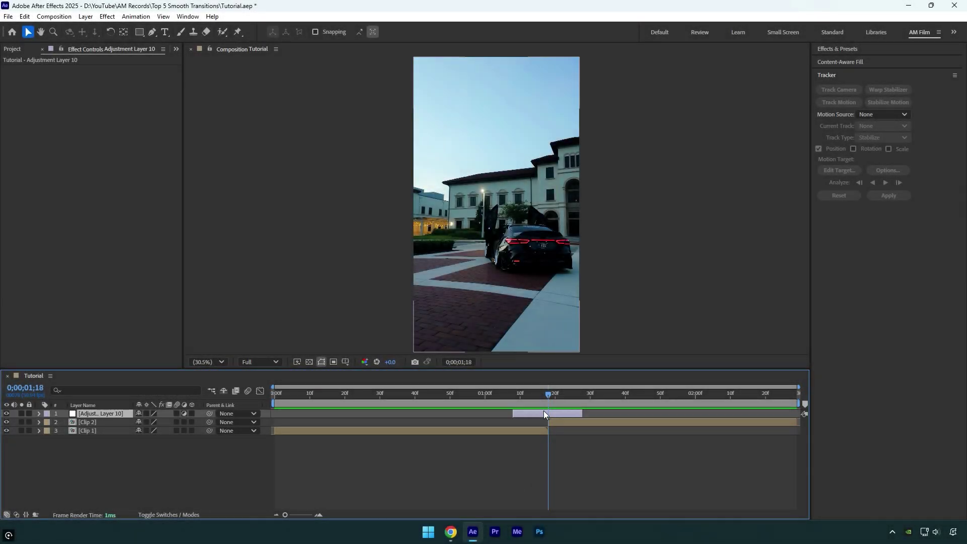
key(ctrl+space)
text(warp)
key(Return)
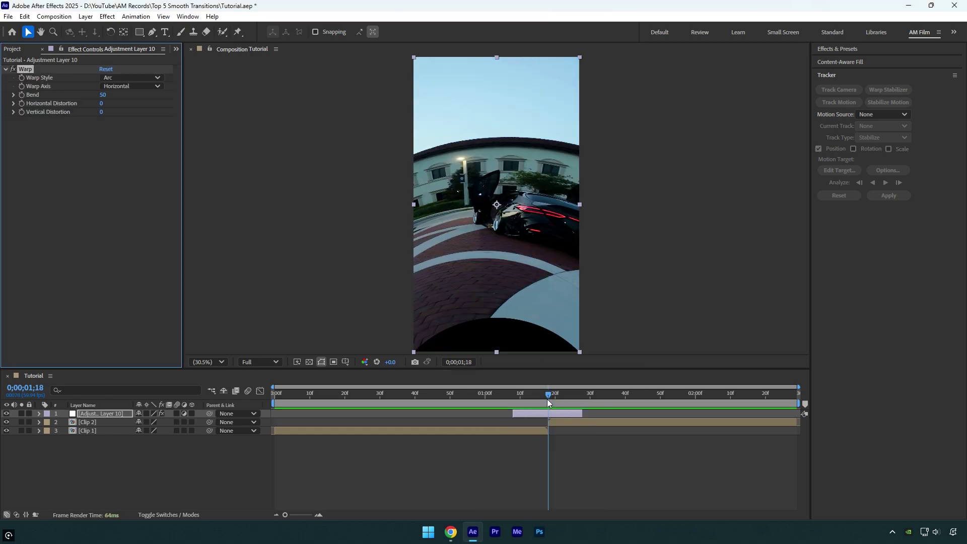
click(525, 393)
drag(525, 392, 513, 387)
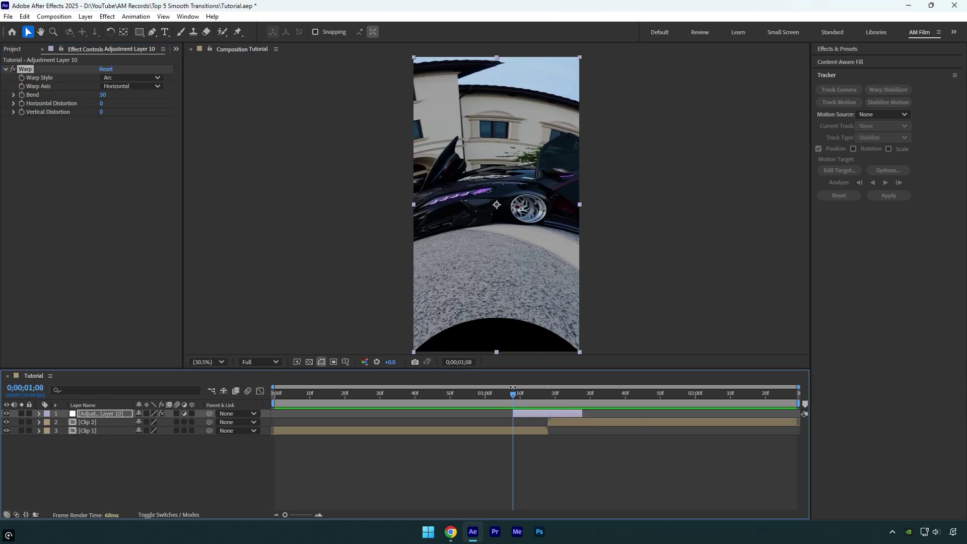
- Set the warp style to Twist with a Bend keyframe of 0
click(139, 77)
click(134, 233)
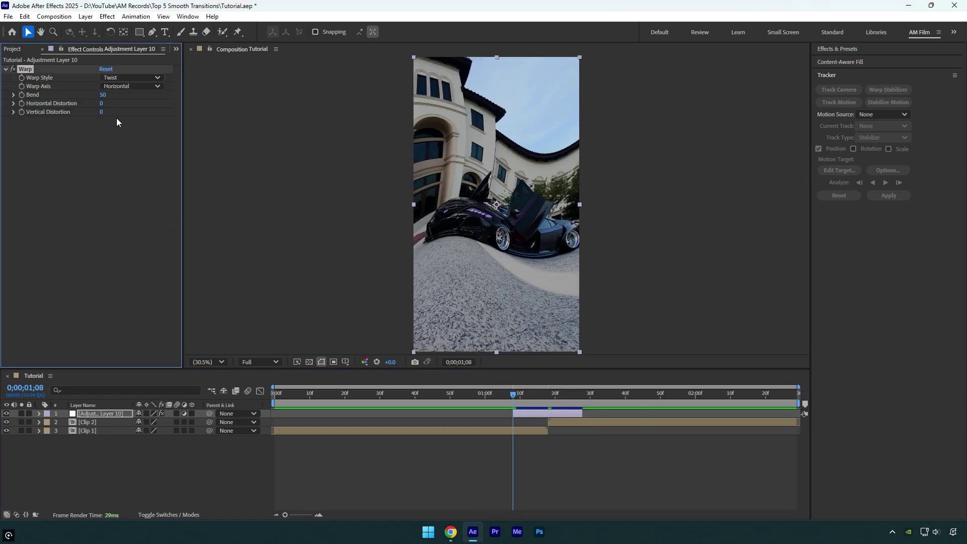
click(104, 95)
text(0)
key(Return)
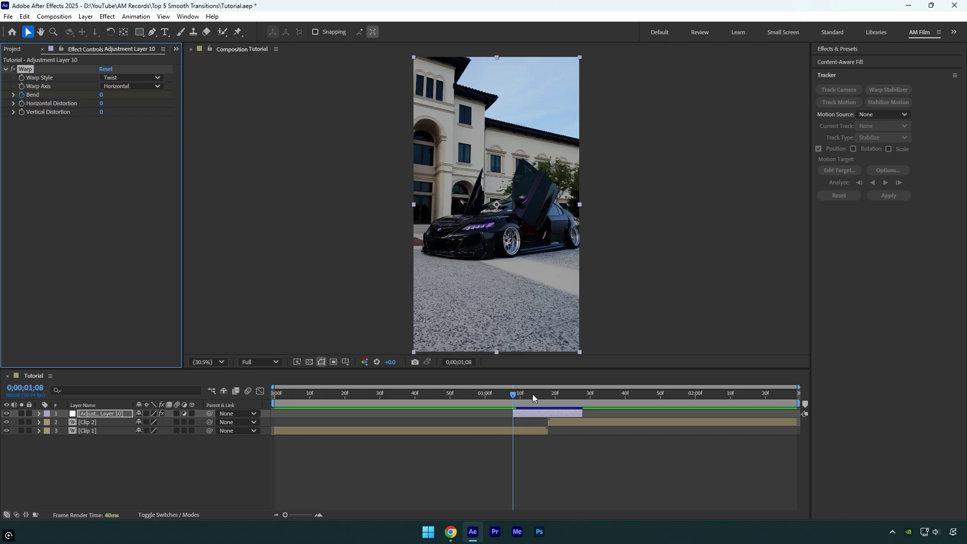
- Keyframe Bend to 60 at 1;18 and back to 0 at 1;28
drag(533, 394, 549, 392)
click(102, 95)
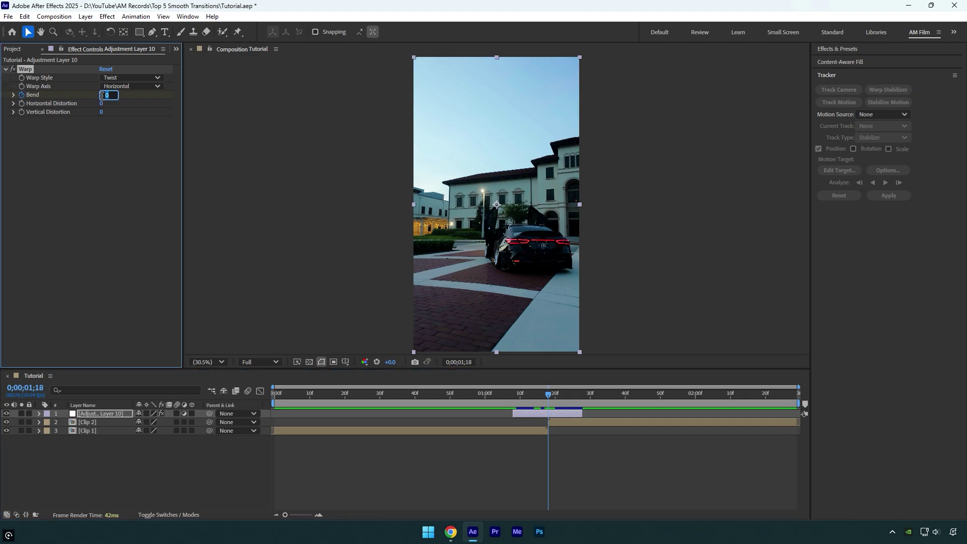
key(Return)
drag(534, 392, 583, 394)
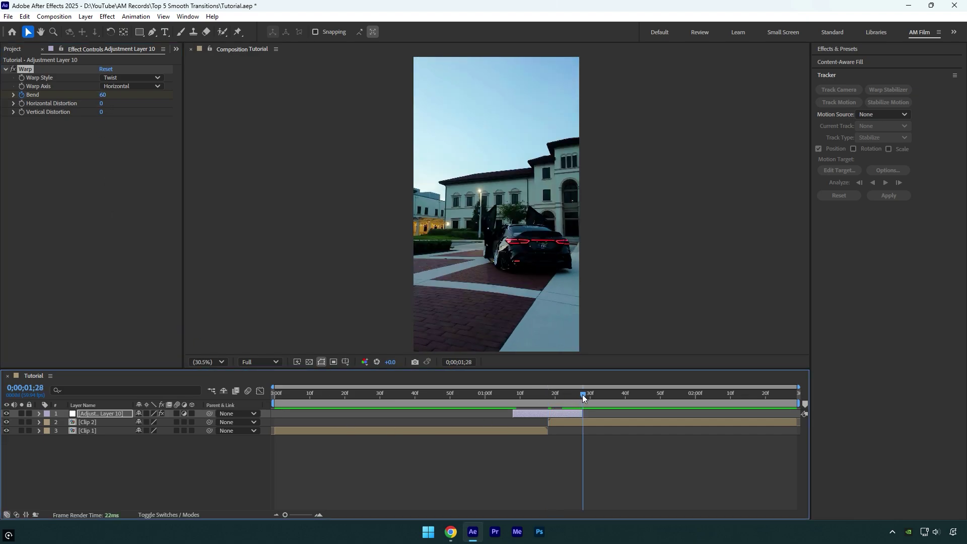
click(101, 95)
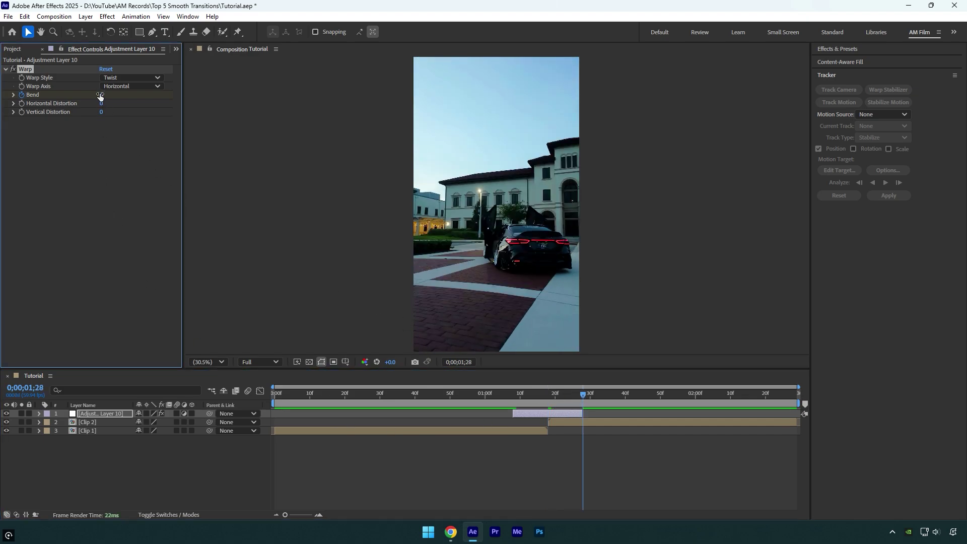
key(u)
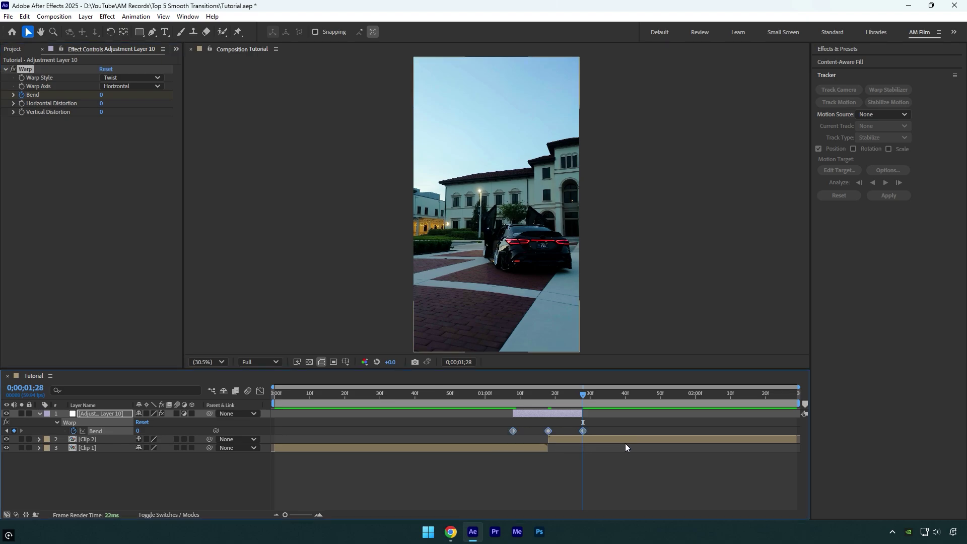
- Easy Ease the three Bend keyframes and sharpen their speed curve into a tall spike
key(F9)
click(264, 393)
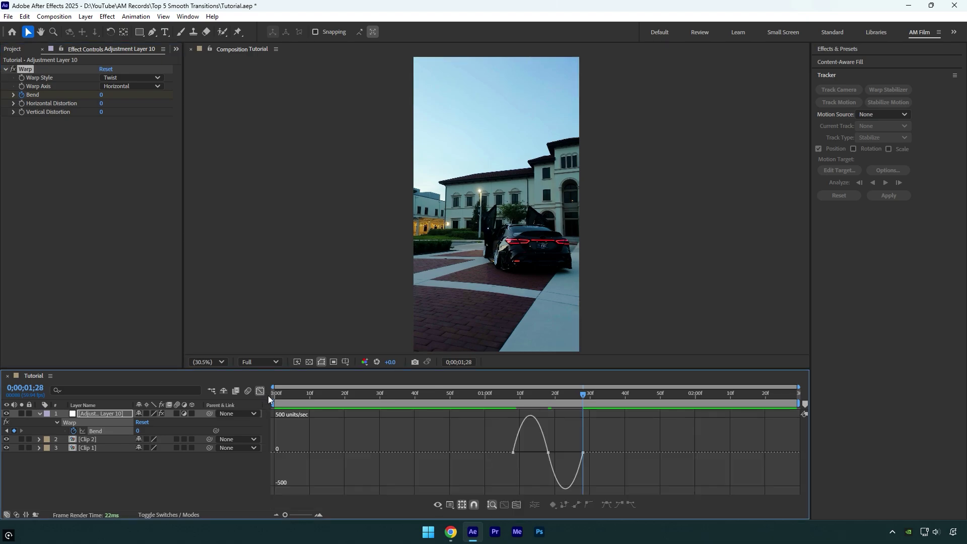
drag(525, 454, 565, 484)
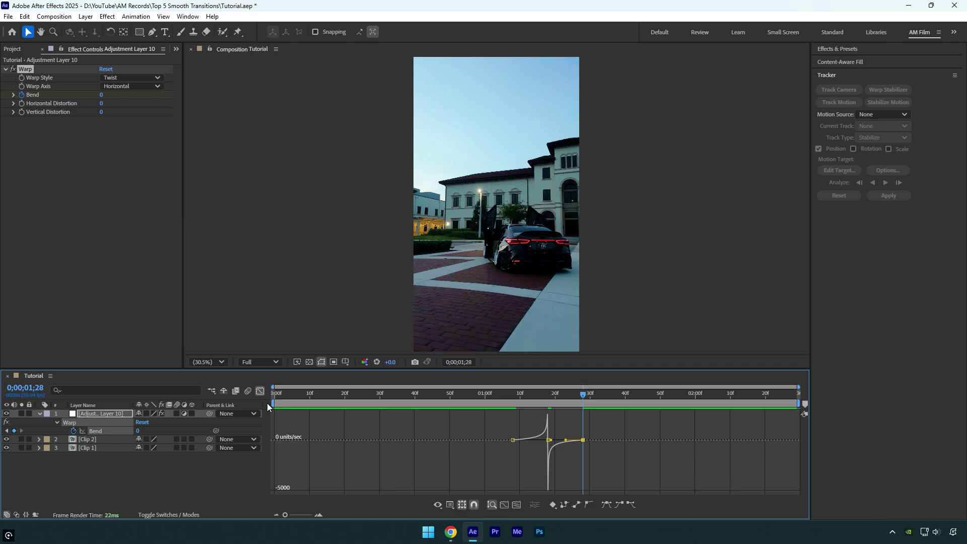
click(261, 391)
- Enable motion blur on Adjustment Layer 10 and the composition, then preview the warp
click(177, 414)
click(248, 392)
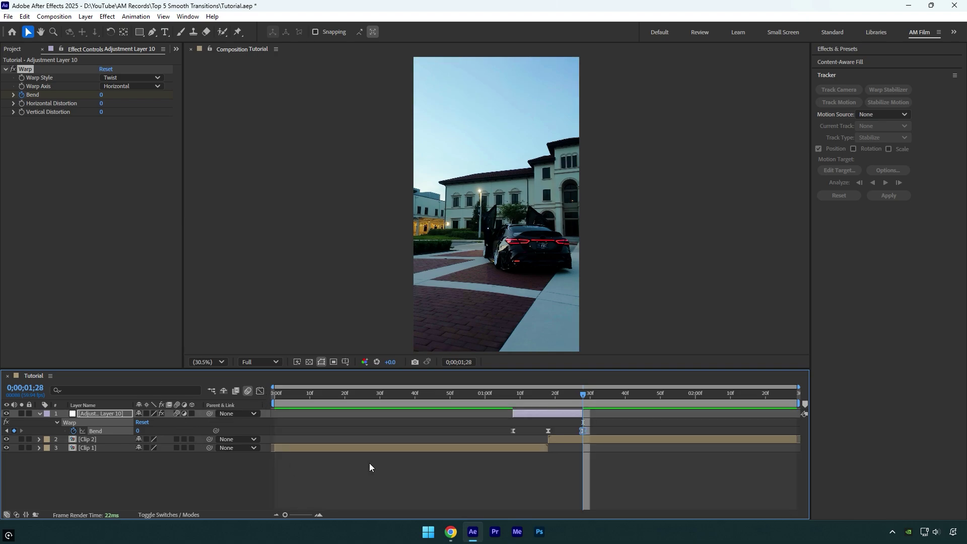
click(373, 402)
key(space)
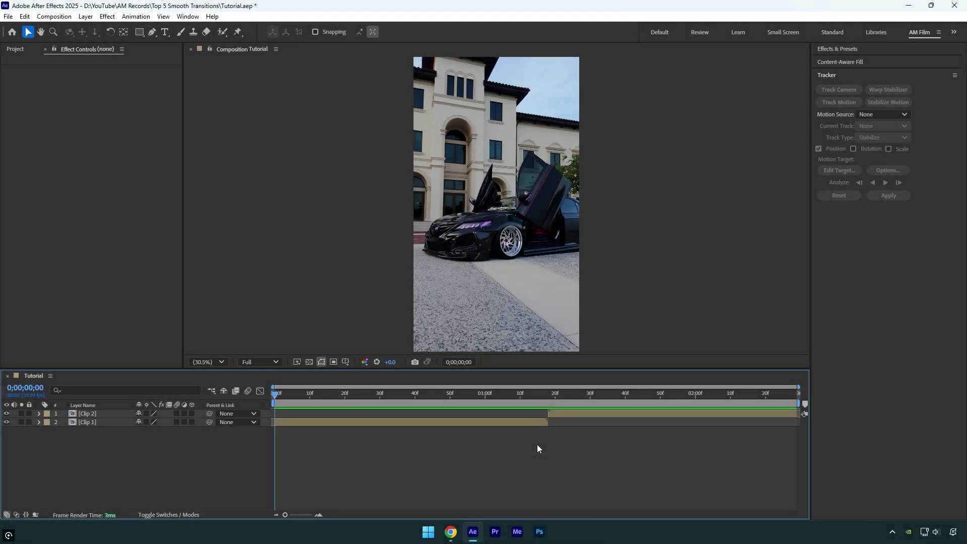
- Create a white solid layer named Light
right_click(171, 463)
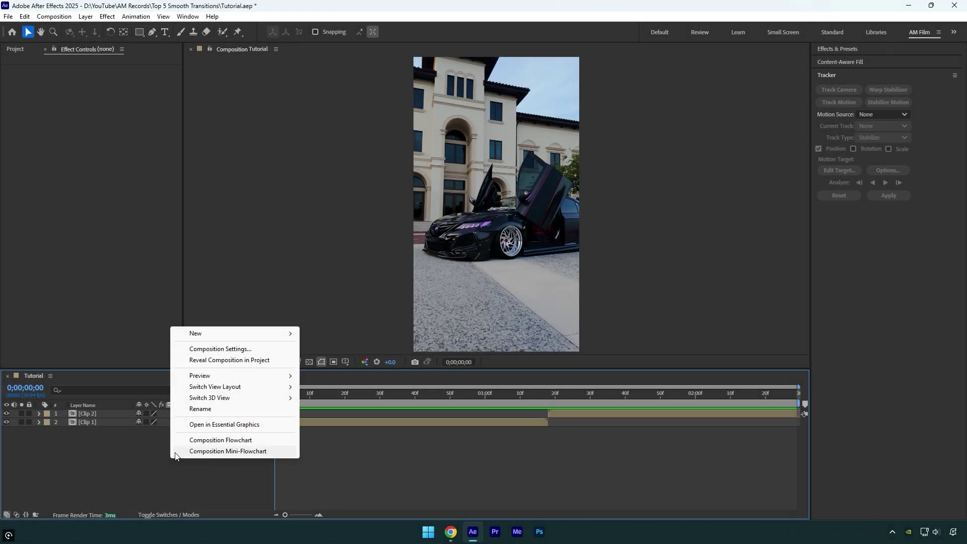
mouse_move(272, 333)
click(324, 359)
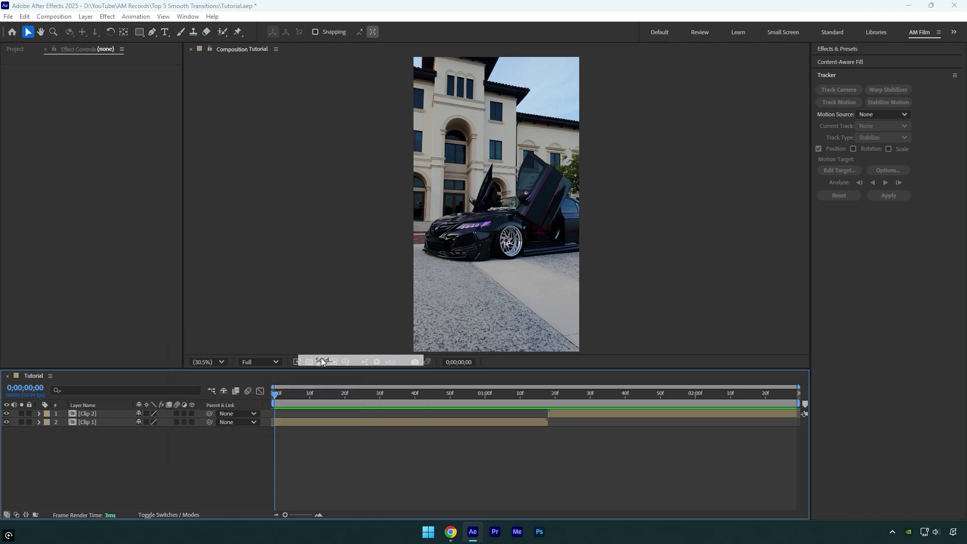
text(Light)
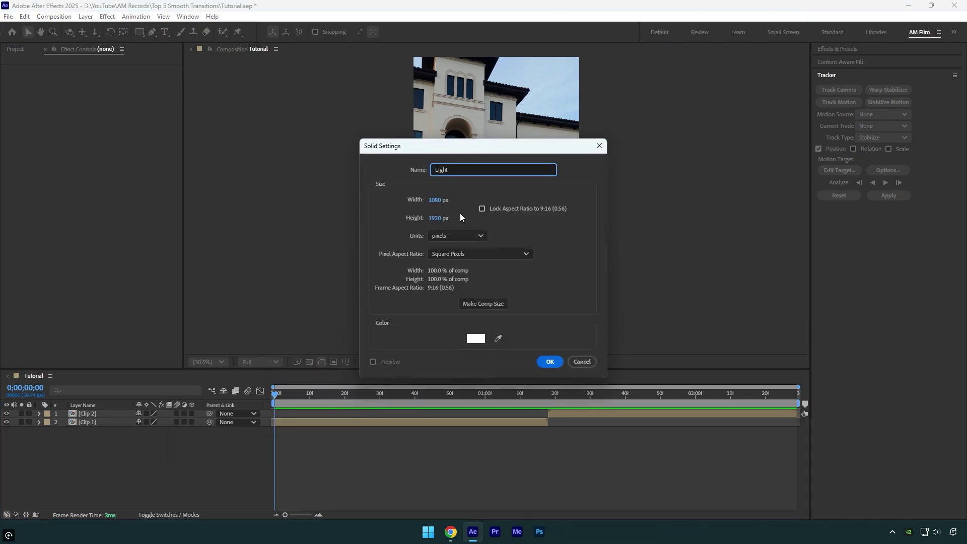
click(548, 359)
- Trim Light to 10 frames and slide it to just before Clip 2 begins
key(shift+Page_Down)
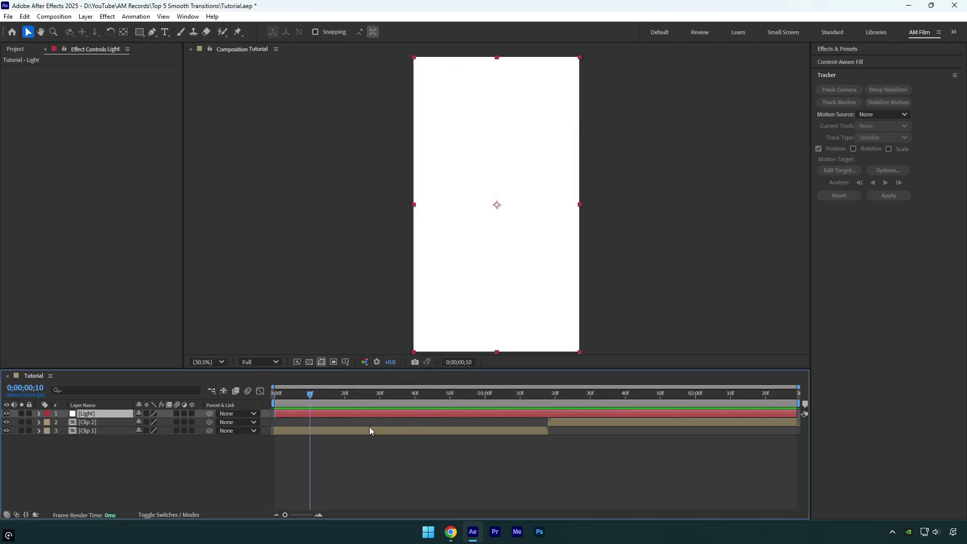
key(alt+])
click(358, 425)
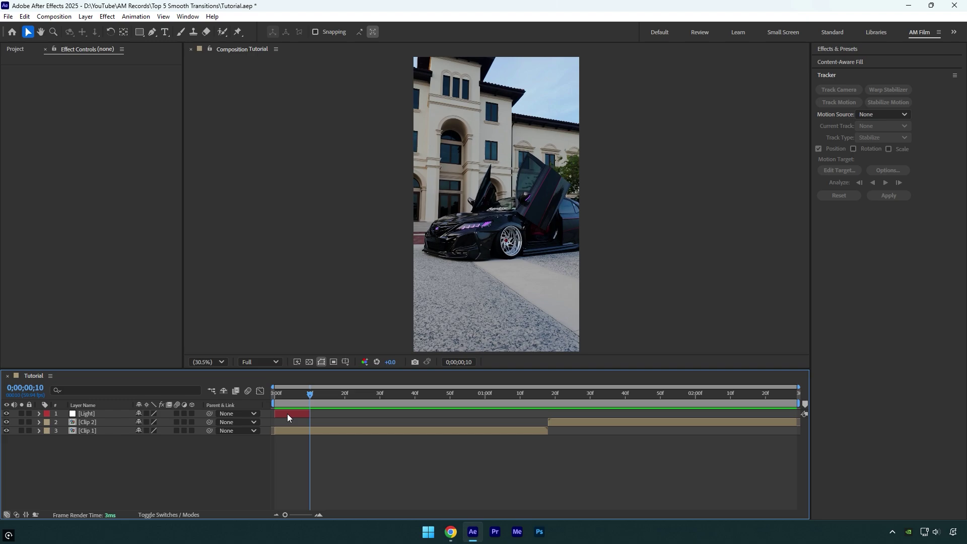
drag(287, 414, 547, 434)
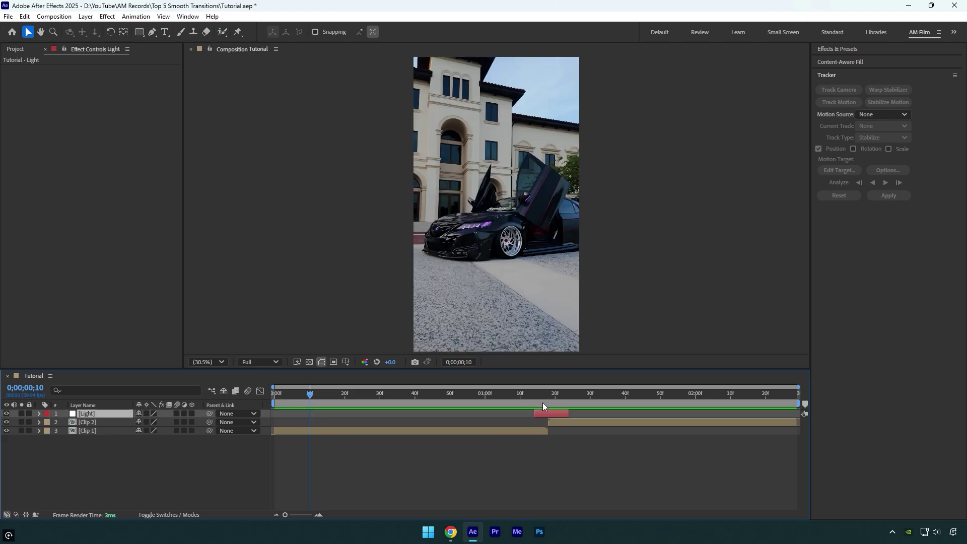
click(534, 396)
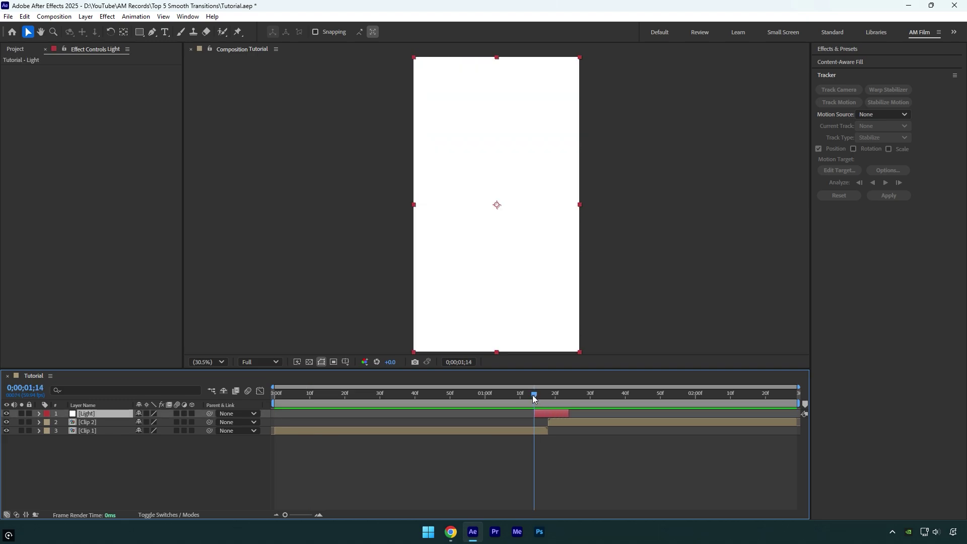
- Keyframe the Light solid's Opacity 0% at 1;14, 100% at 1;18, 0% at 1;24, then preview
key(t)
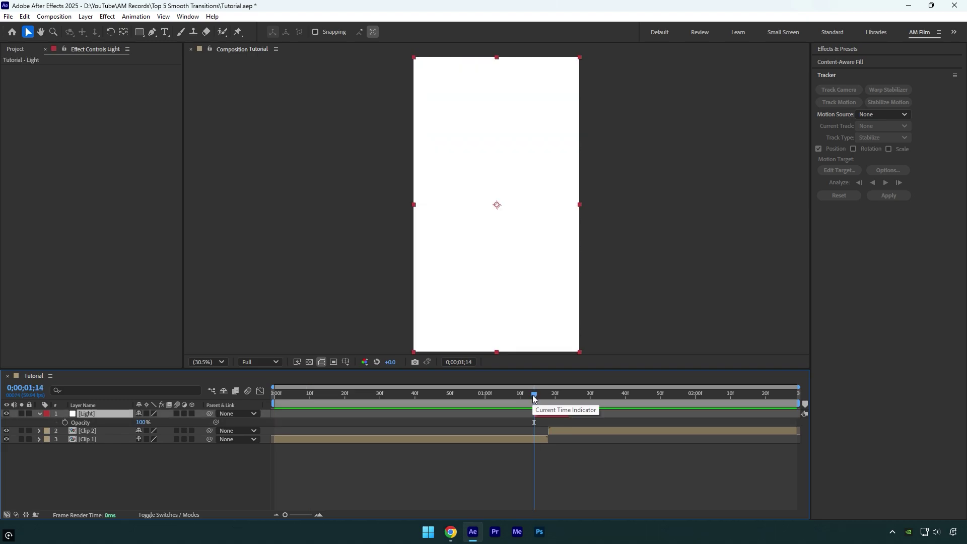
click(65, 423)
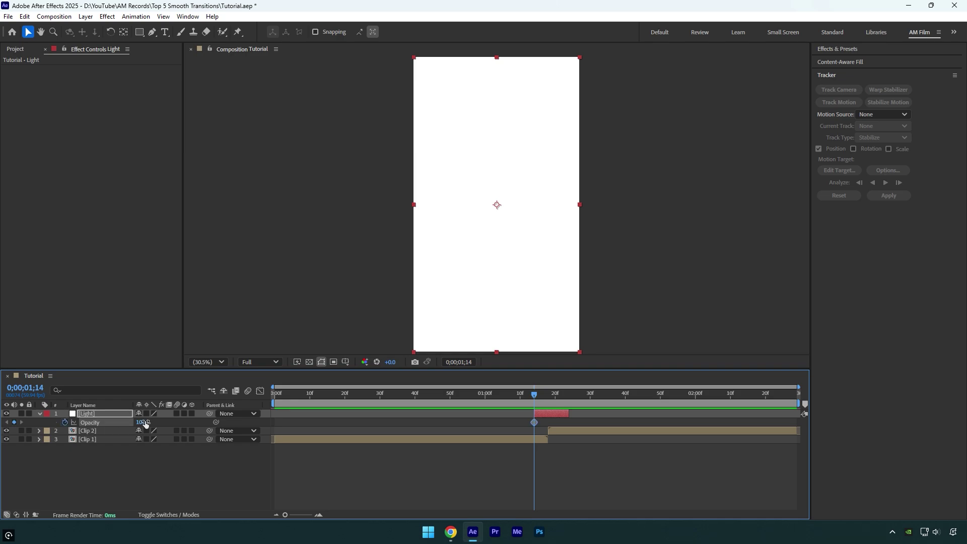
drag(143, 422, 91, 422)
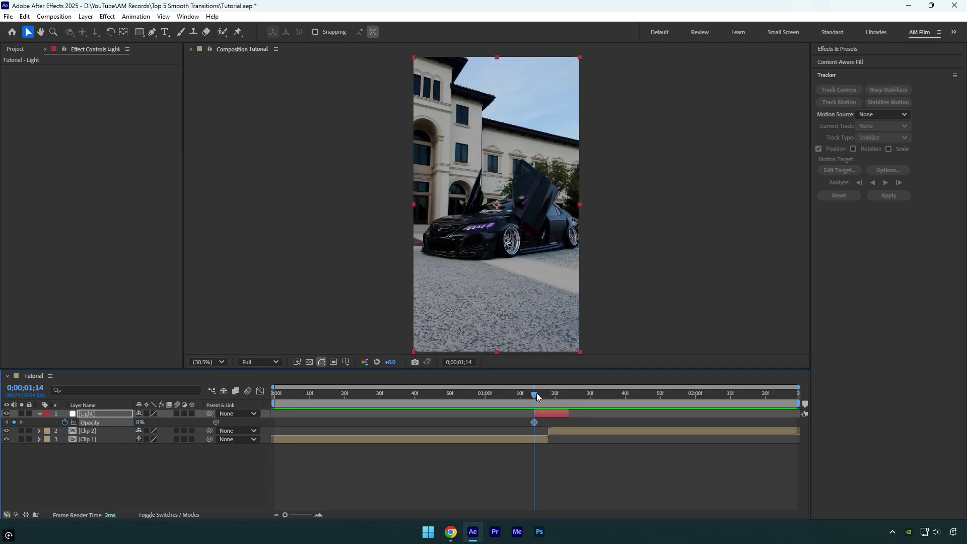
drag(537, 392, 549, 394)
drag(143, 422, 259, 423)
drag(548, 394, 568, 395)
drag(148, 424, 45, 425)
drag(573, 399, 460, 400)
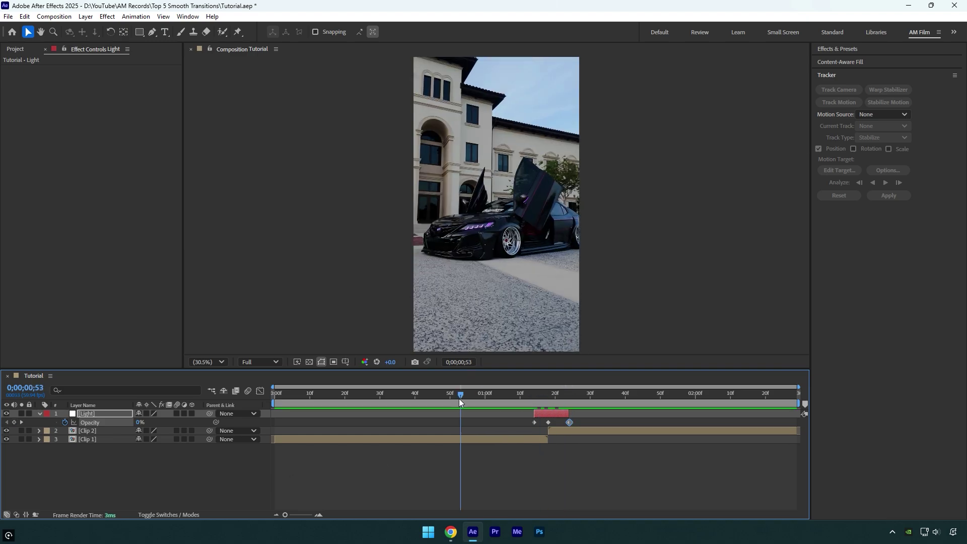
key(space)
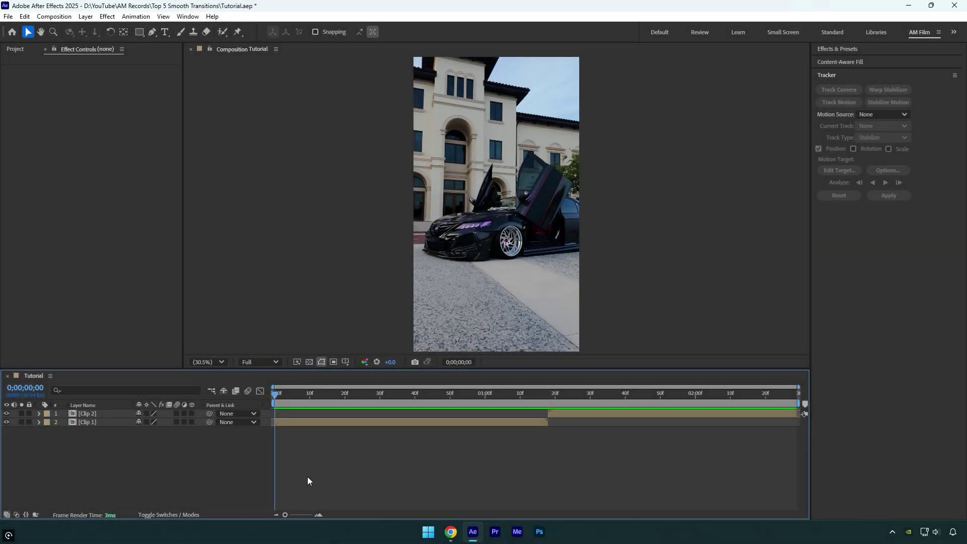
- Add a new adjustment layer trimmed to 10 frames, ending where Clip 2 starts
right_click(156, 476)
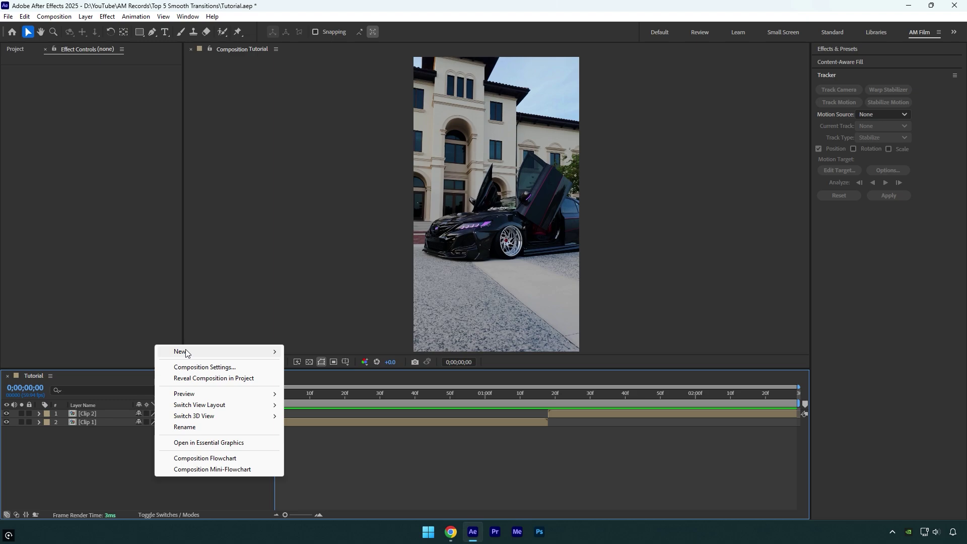
mouse_move(223, 357)
click(325, 434)
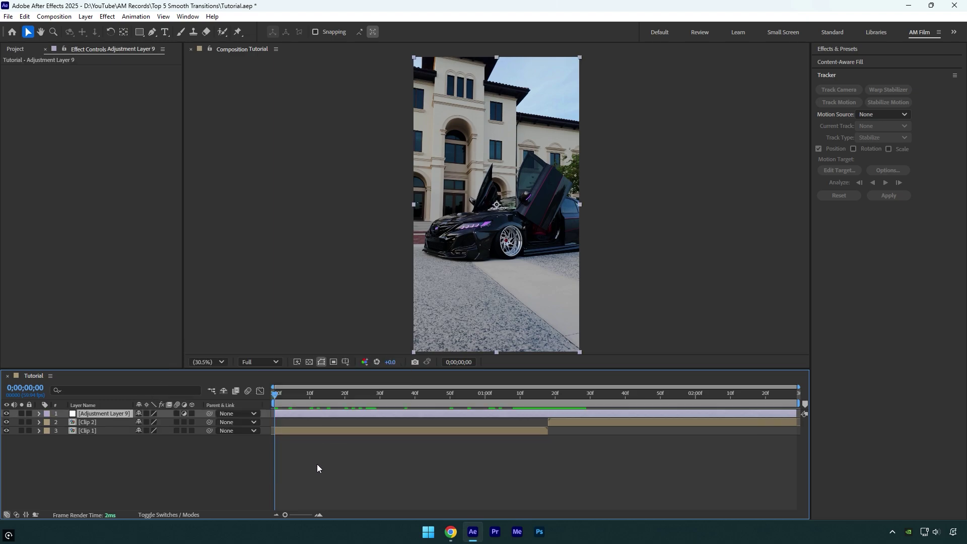
key(shift+Page_Down)
key(alt+])
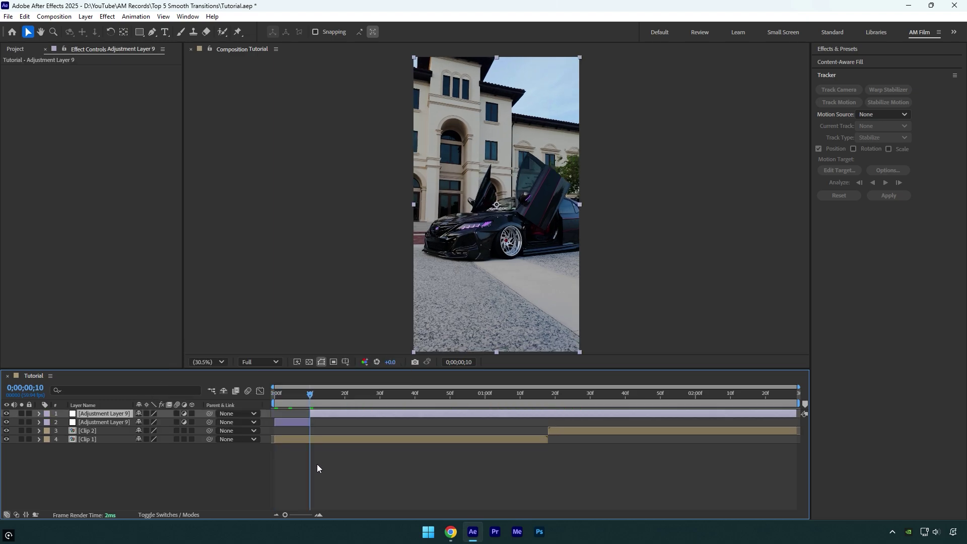
key(F2)
drag(287, 413, 524, 437)
click(514, 397)
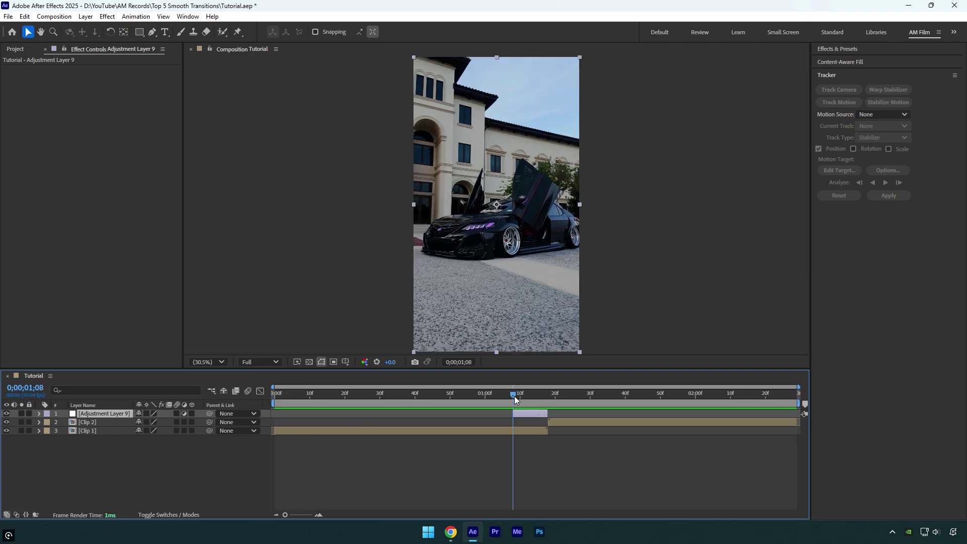
- Apply the Transform effect to the adjustment layer
key(ctrl+space)
text(tran)
key(Return)
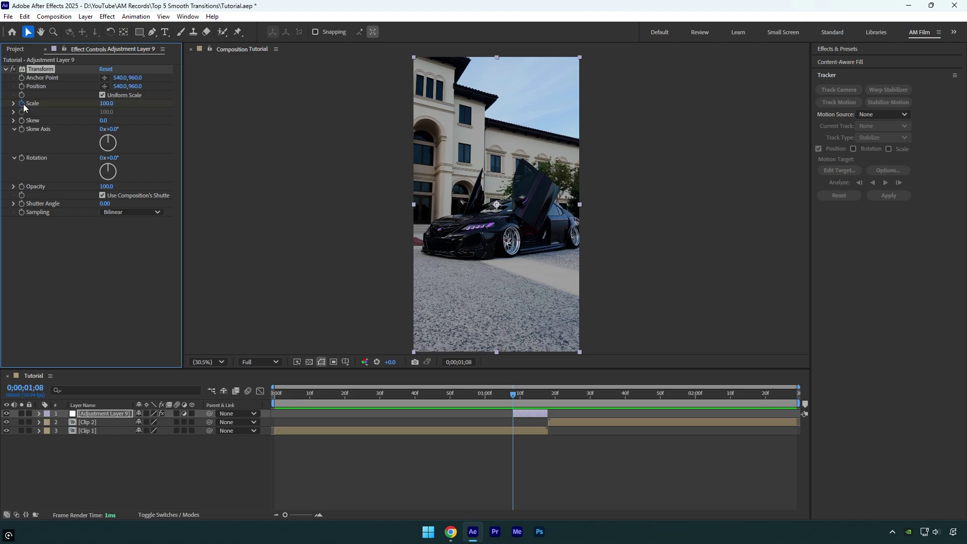
- Set Transform Scale to 300 at the cut and use a 360 shutter angle instead of the composition's
drag(528, 394, 546, 394)
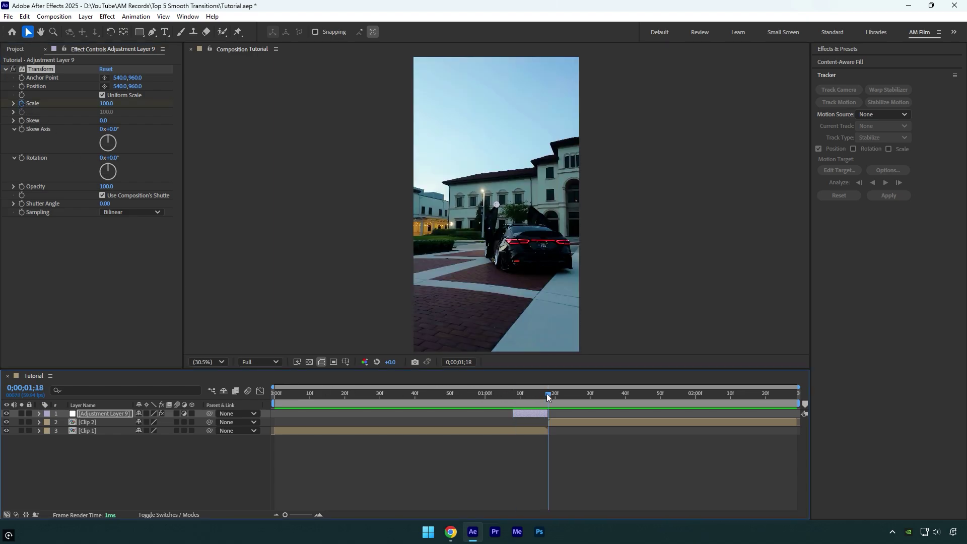
click(106, 103)
text(300)
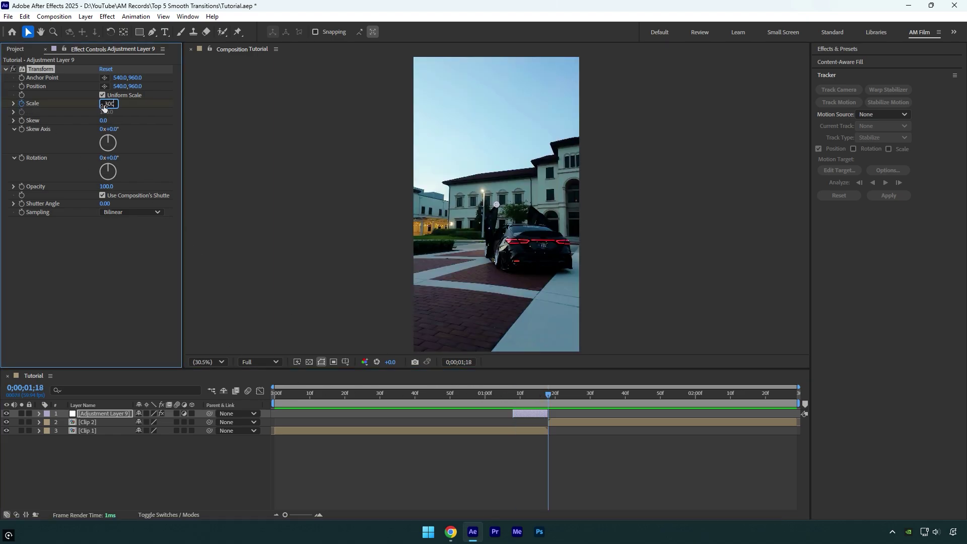
key(Return)
drag(545, 393, 536, 393)
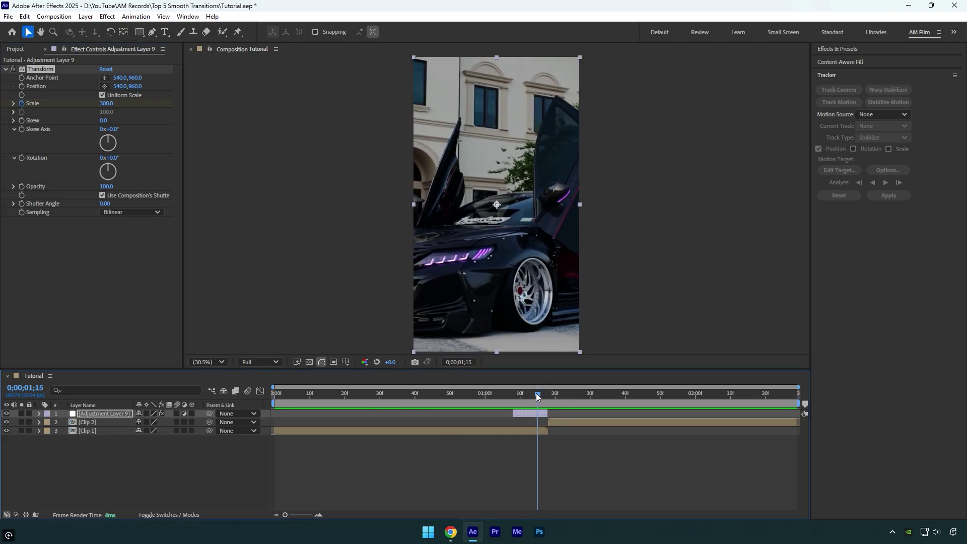
click(102, 196)
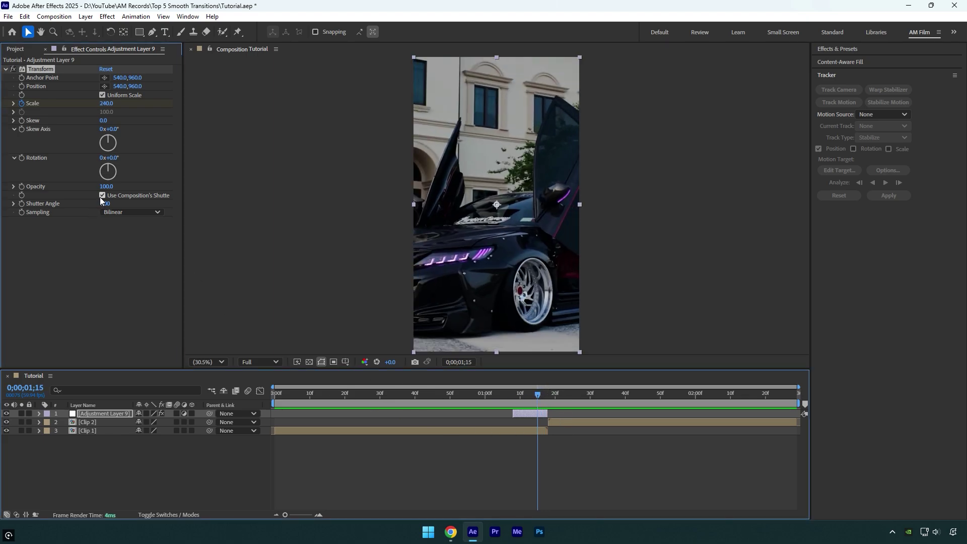
drag(106, 204, 376, 209)
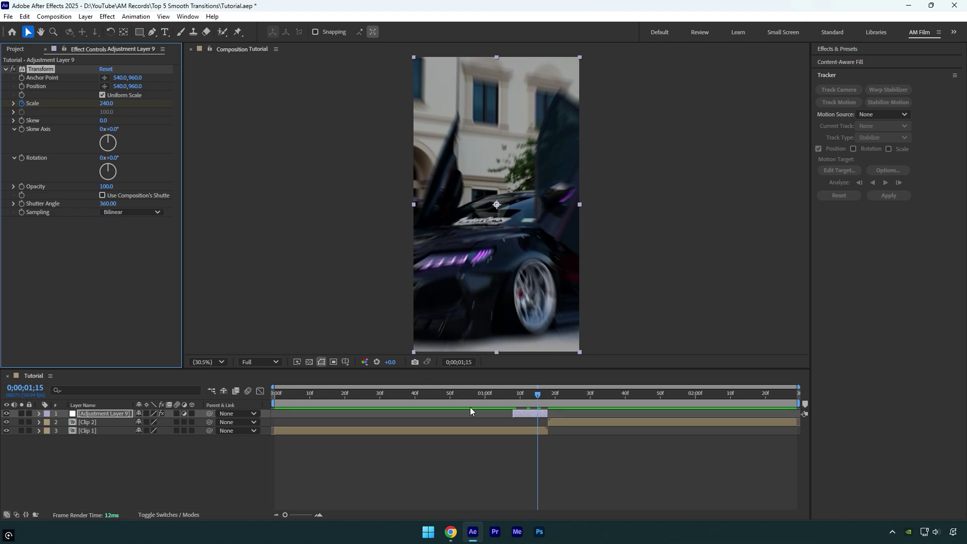
- Duplicate the adjustment layer, move the copy after the cut, and keyframe its Scale 30 to 100
key(ctrl+d)
drag(519, 415, 549, 394)
key(u)
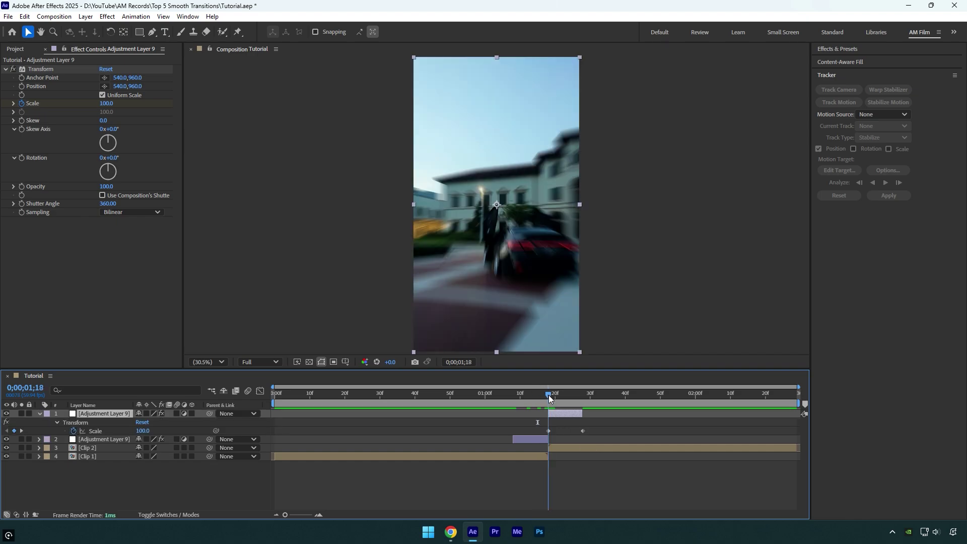
click(107, 104)
text(30)
key(Return)
drag(550, 394, 583, 394)
click(107, 104)
text(100)
key(Return)
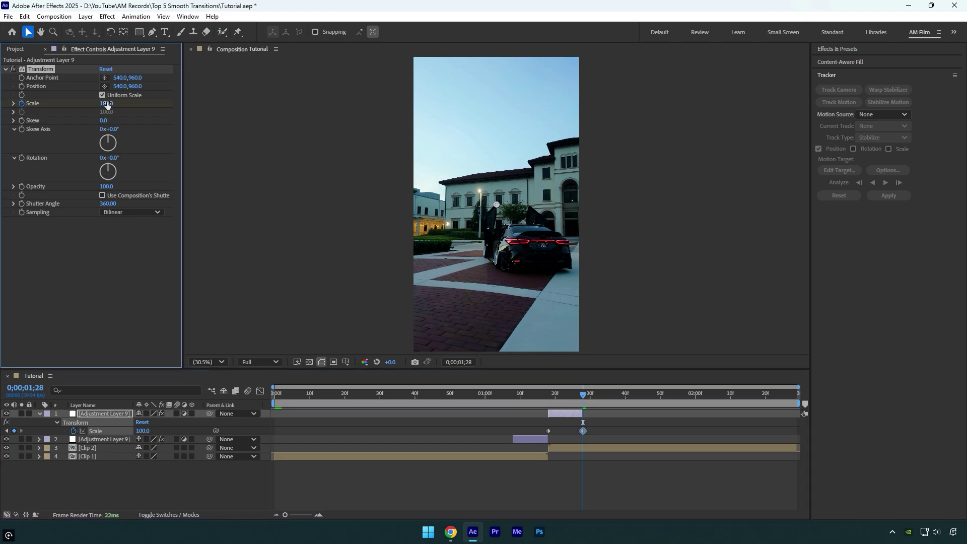
drag(579, 397, 560, 397)
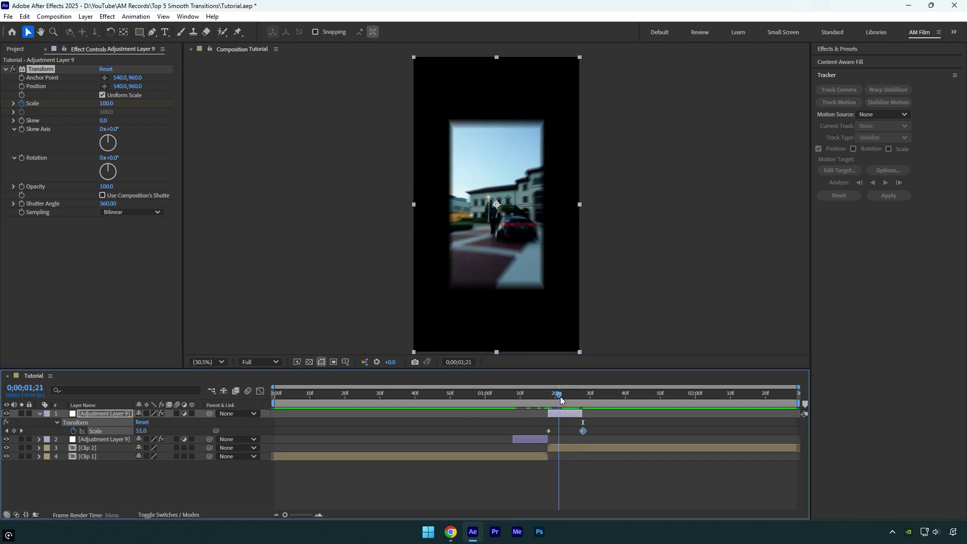
- Add Motion Tile above Transform with Mirror Edges on and output width and height 300
key(ctrl+space)
text(motio)
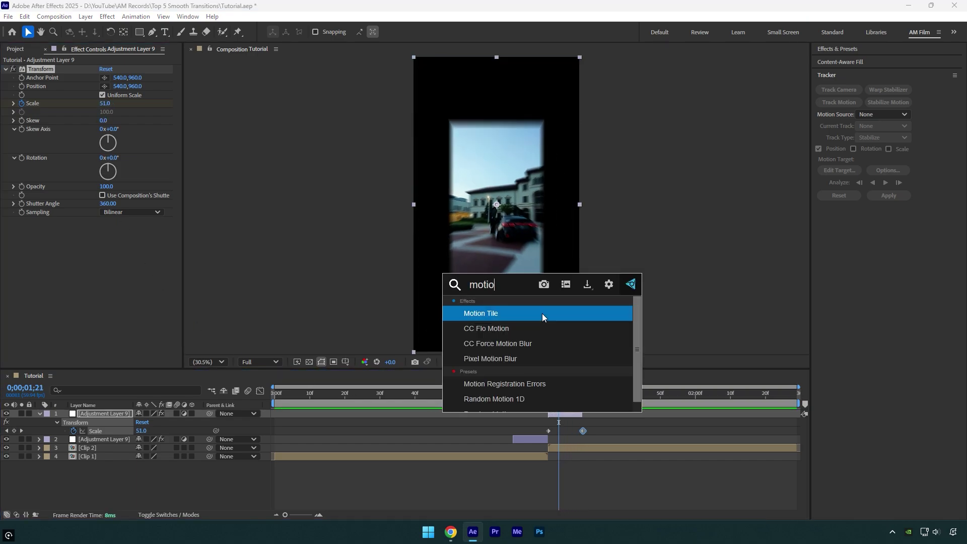
key(Return)
drag(73, 222, 45, 67)
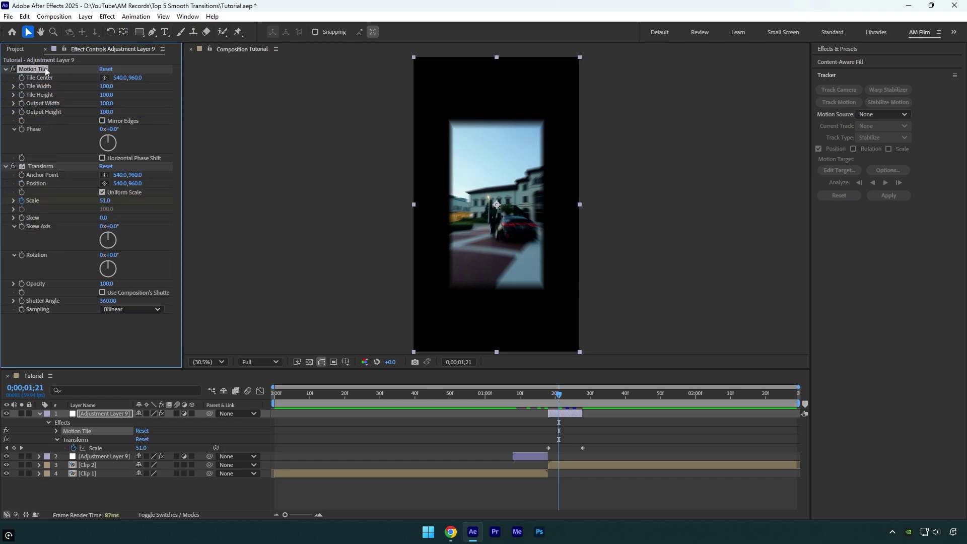
click(102, 121)
click(106, 112)
text(300)
key(Return)
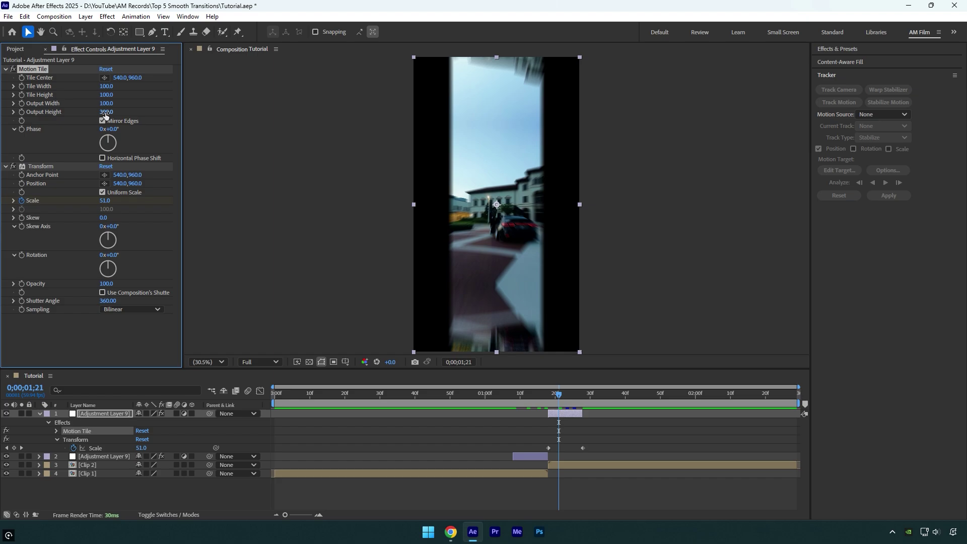
click(105, 103)
text(300)
key(Return)
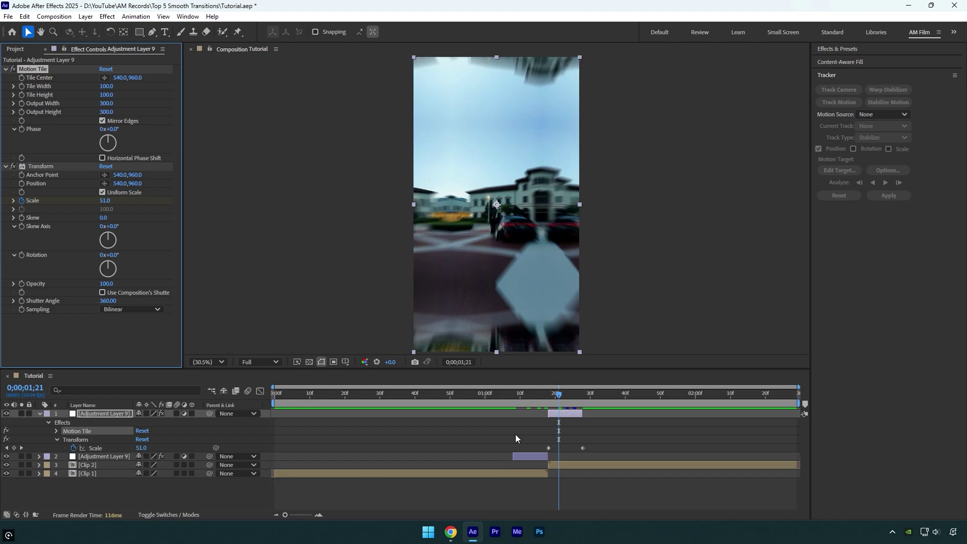
click(562, 398)
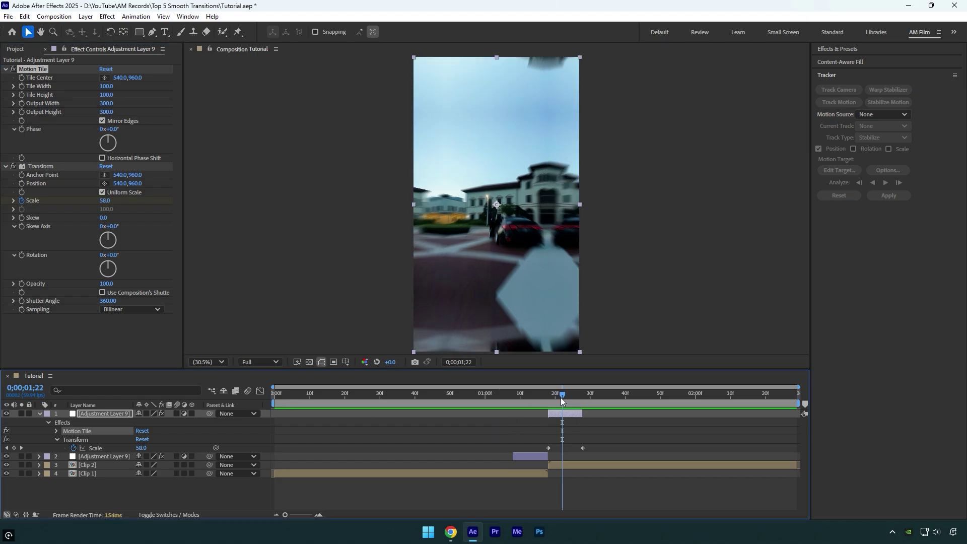
- Apply Easy Ease (F9) to all four Scale keyframes on both adjustment layers
click(541, 455)
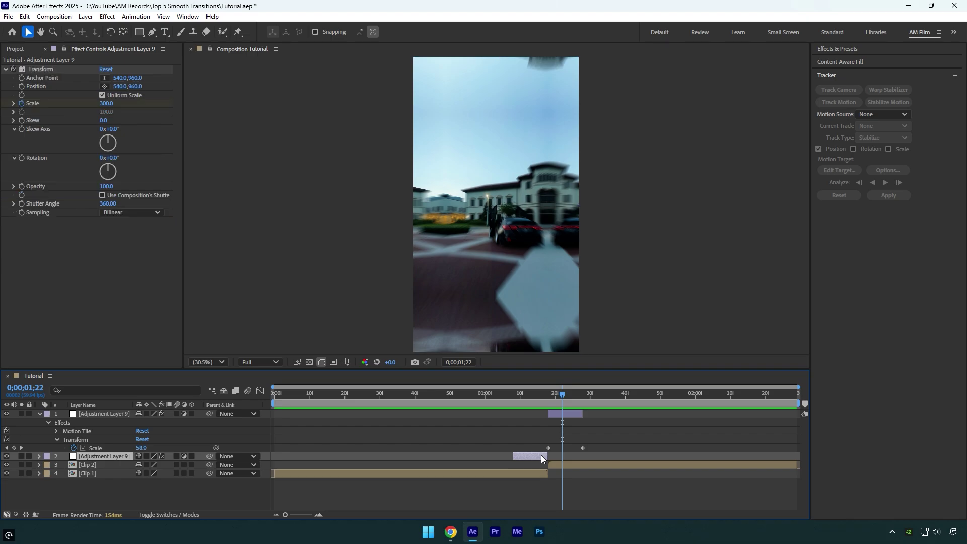
key(u)
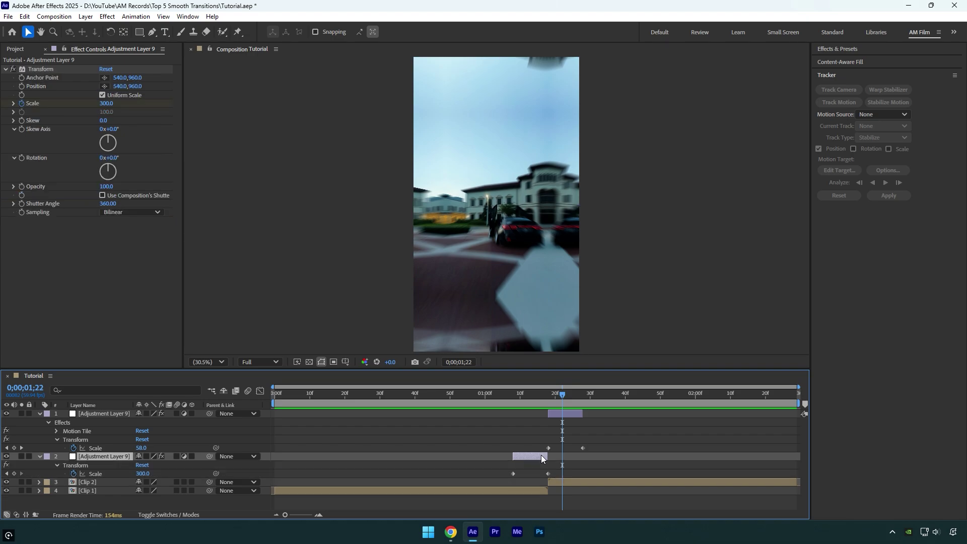
drag(607, 442, 469, 479)
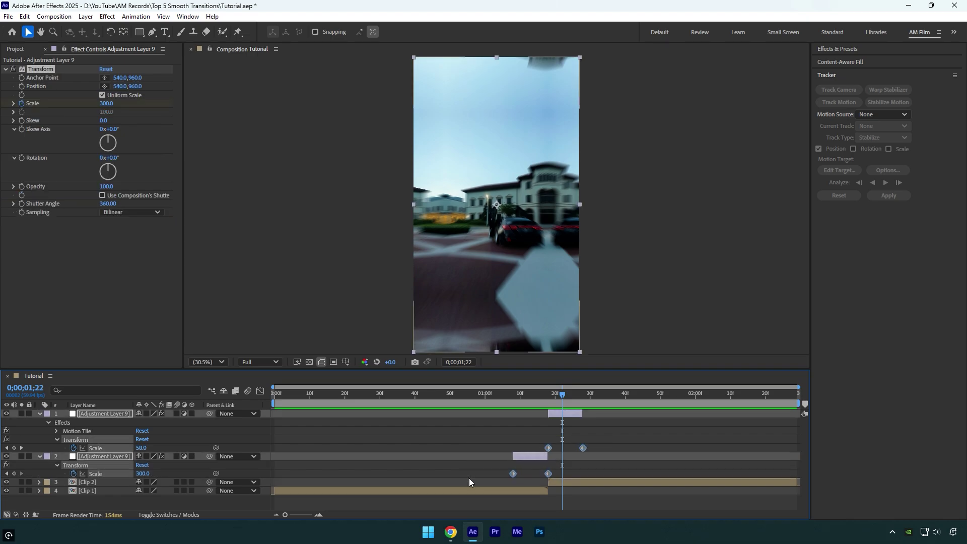
key(F9)
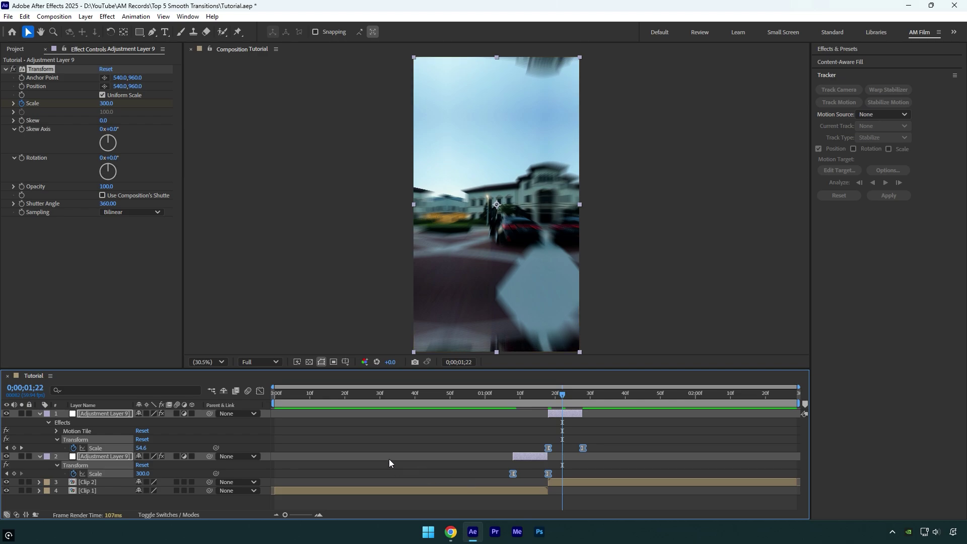
- In the Speed Graph, sharpen the first Scale curve into a peak at the cut and flatten the second
click(260, 392)
right_click(377, 446)
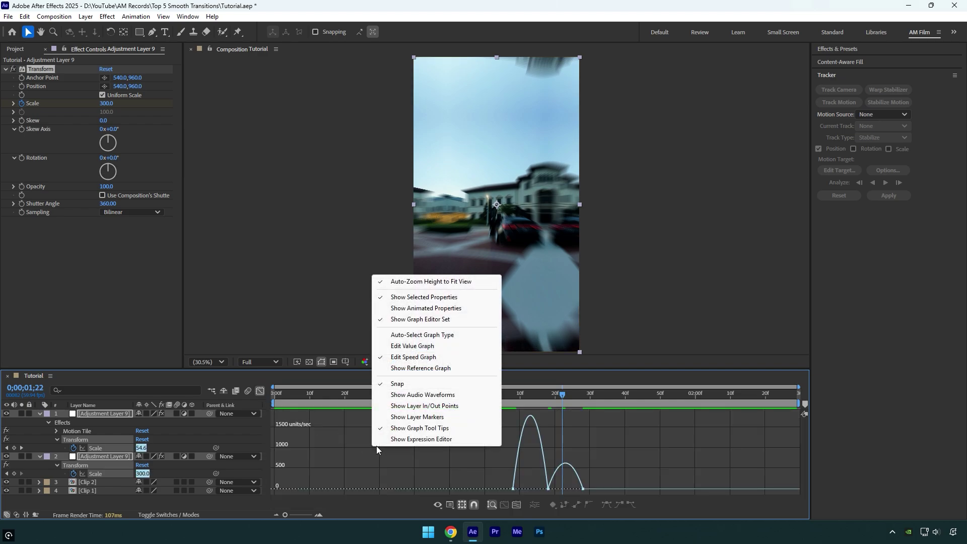
click(413, 357)
drag(483, 471, 549, 492)
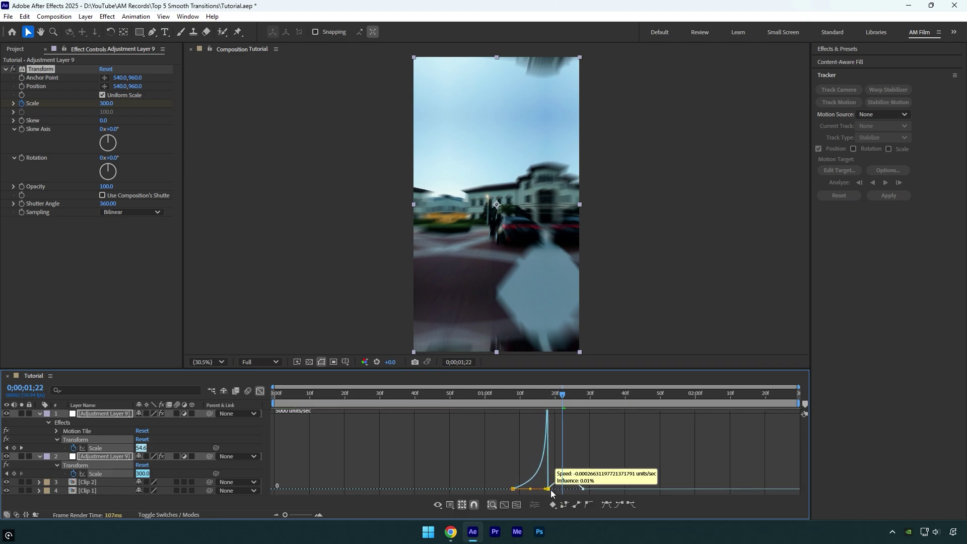
click(572, 490)
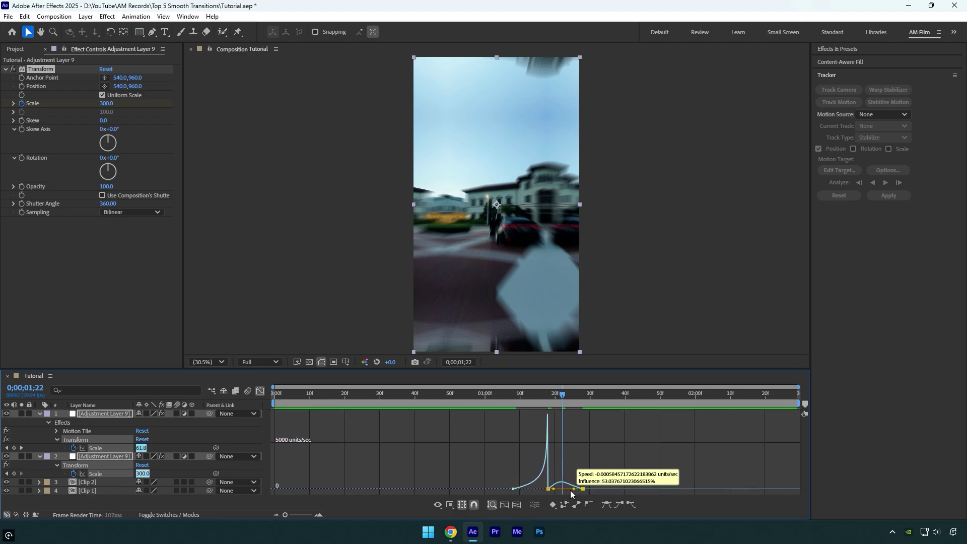
drag(553, 489, 545, 494)
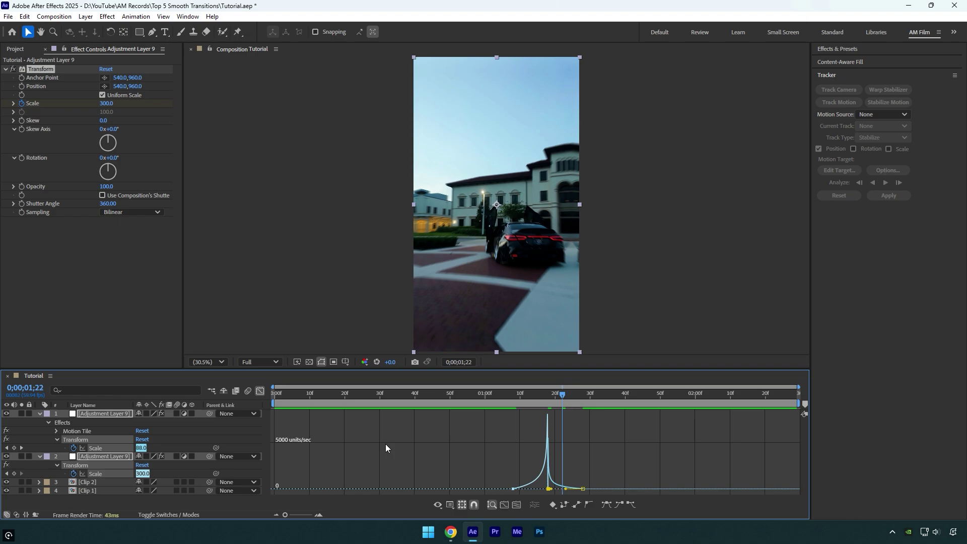
click(262, 391)
drag(566, 398, 548, 399)
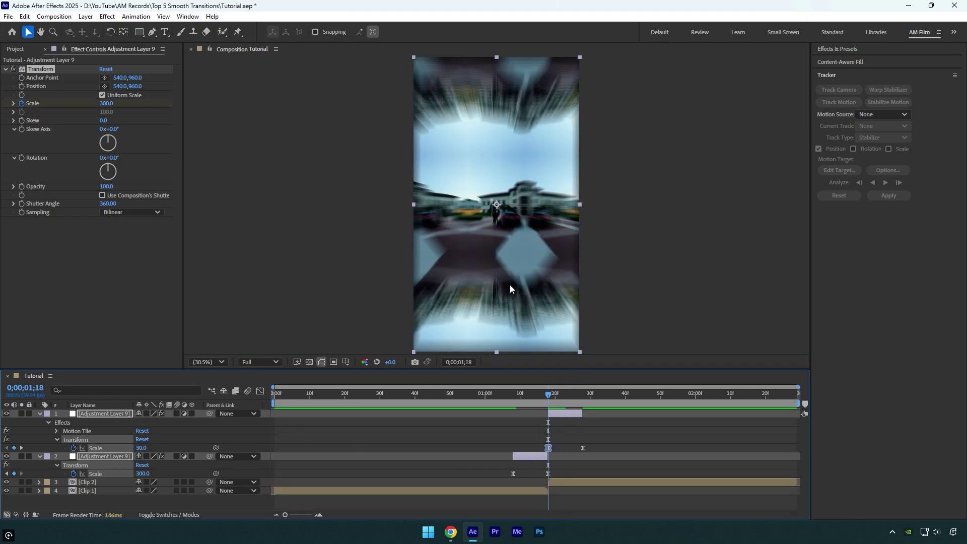